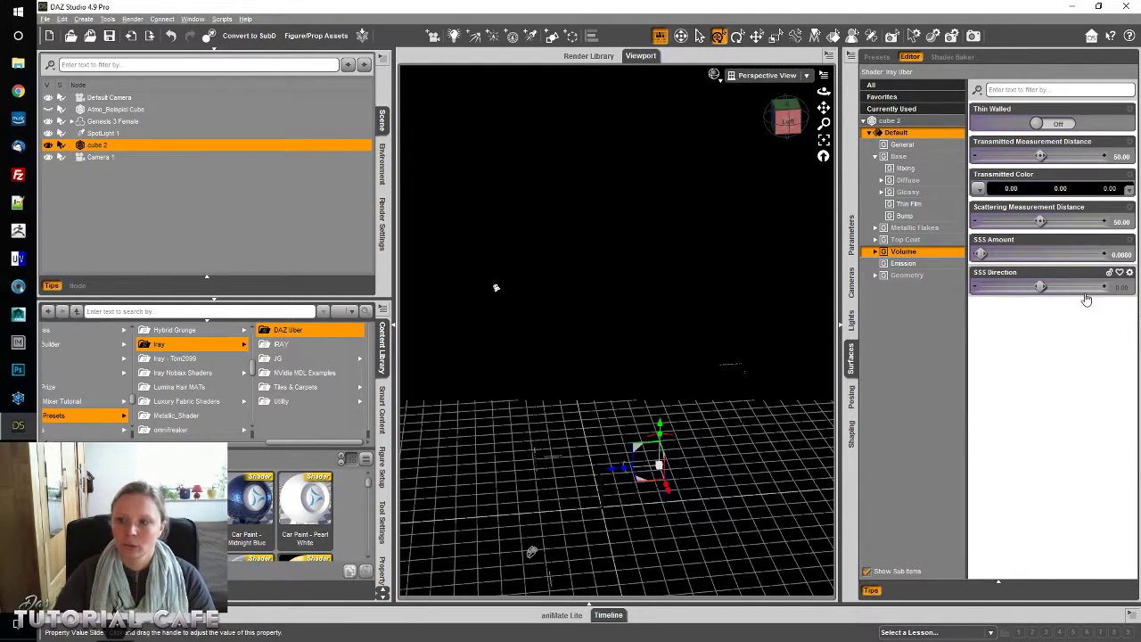
Set the SSS Direction of cube 2's volume shader to 0.5
left_click(1122, 287)
type("0.5")
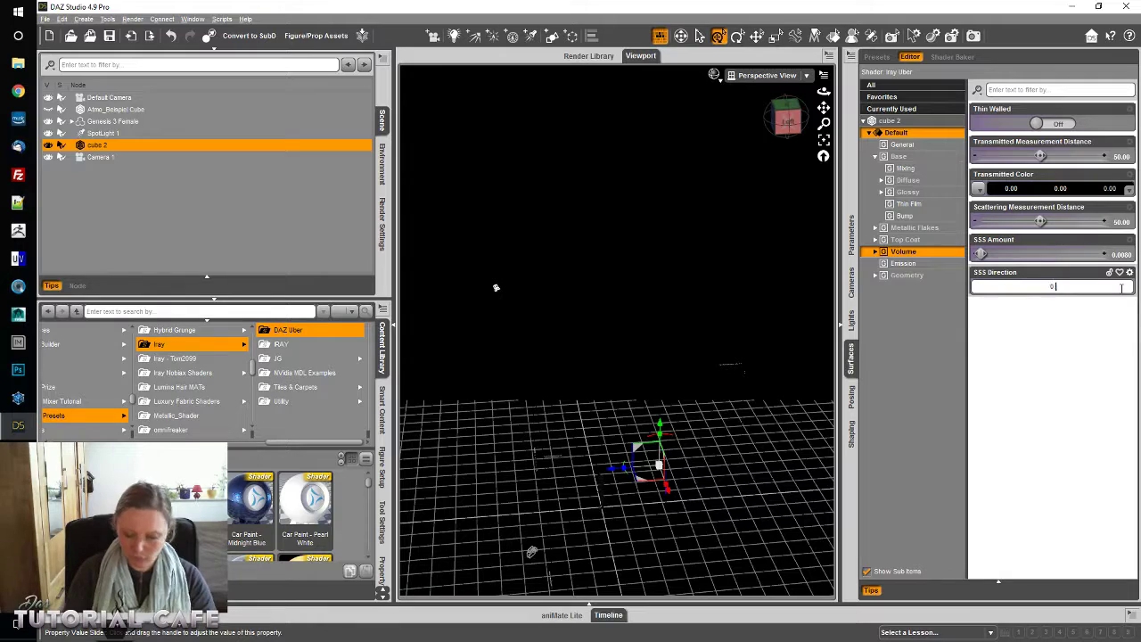
key("Return")
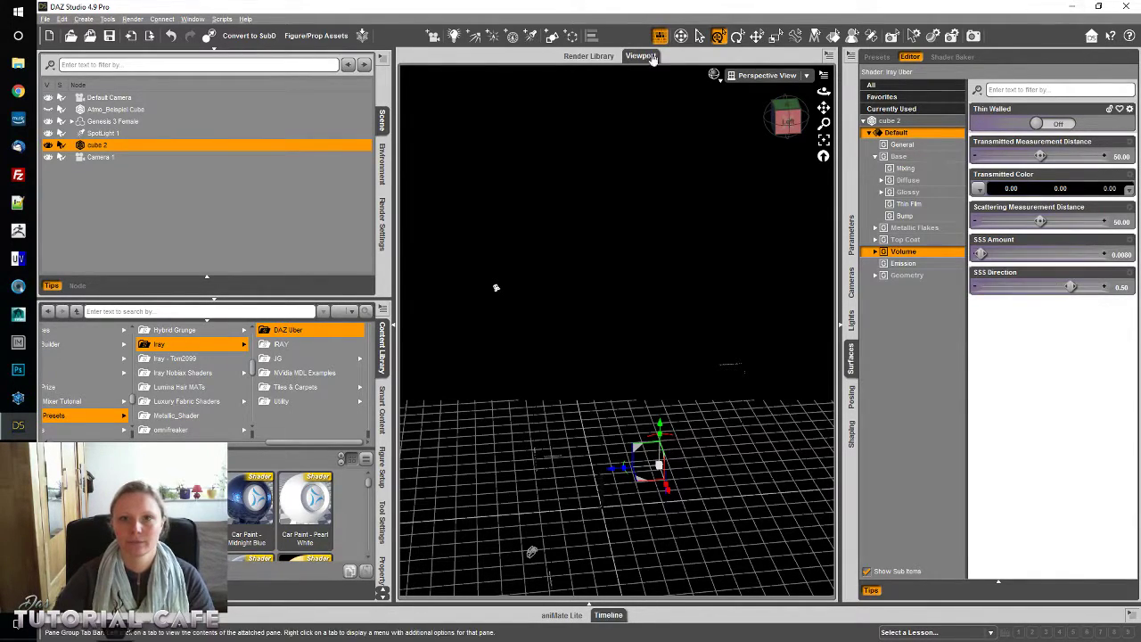
Switch the viewport to the Default Camera, start a test render of the scene and cancel it
left_click(751, 79)
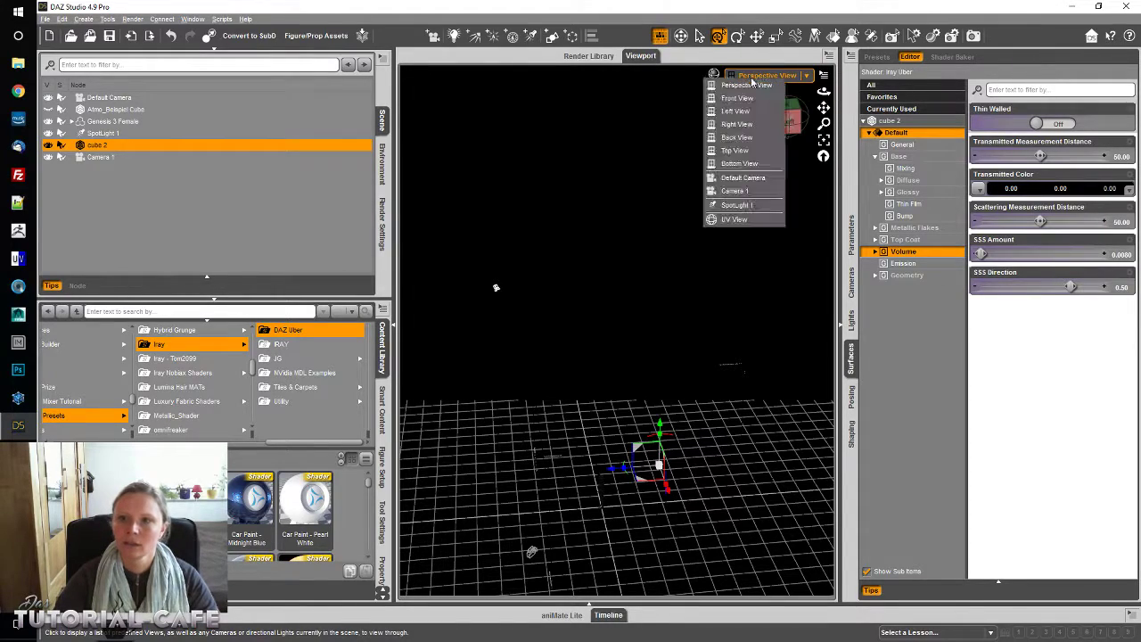
left_click(753, 182)
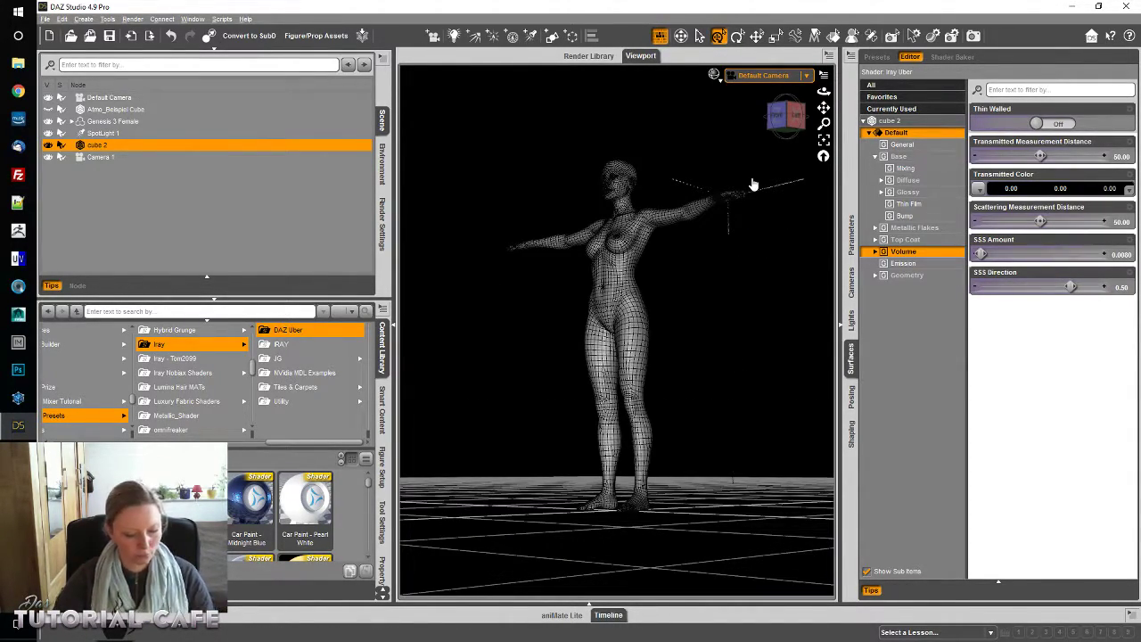
key("ctrl+r")
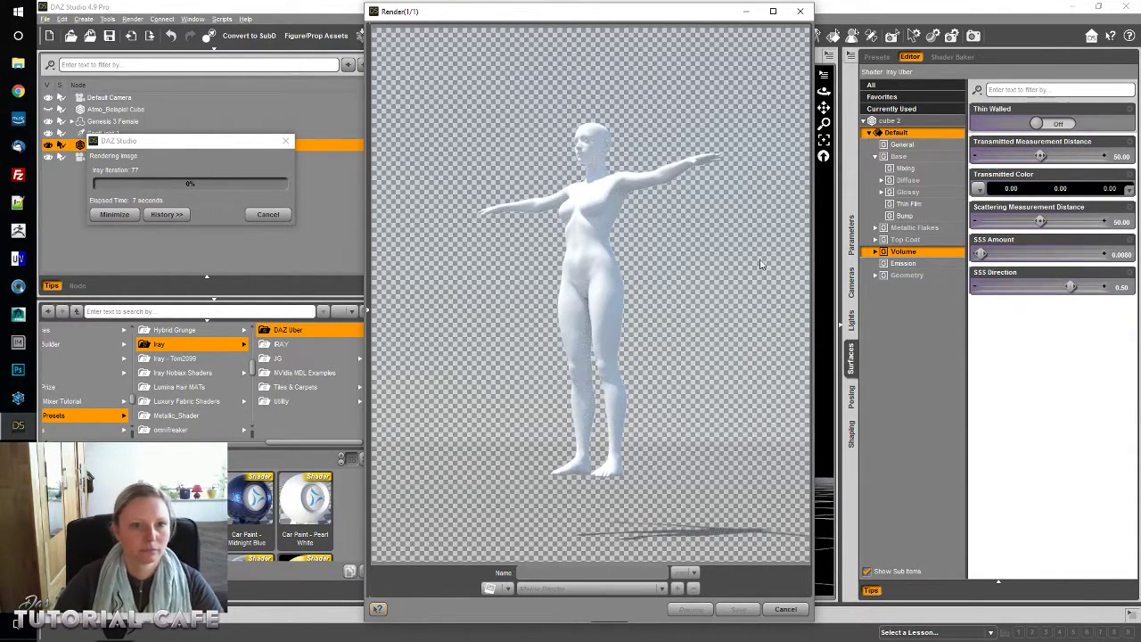
left_click(786, 609)
left_click(565, 332)
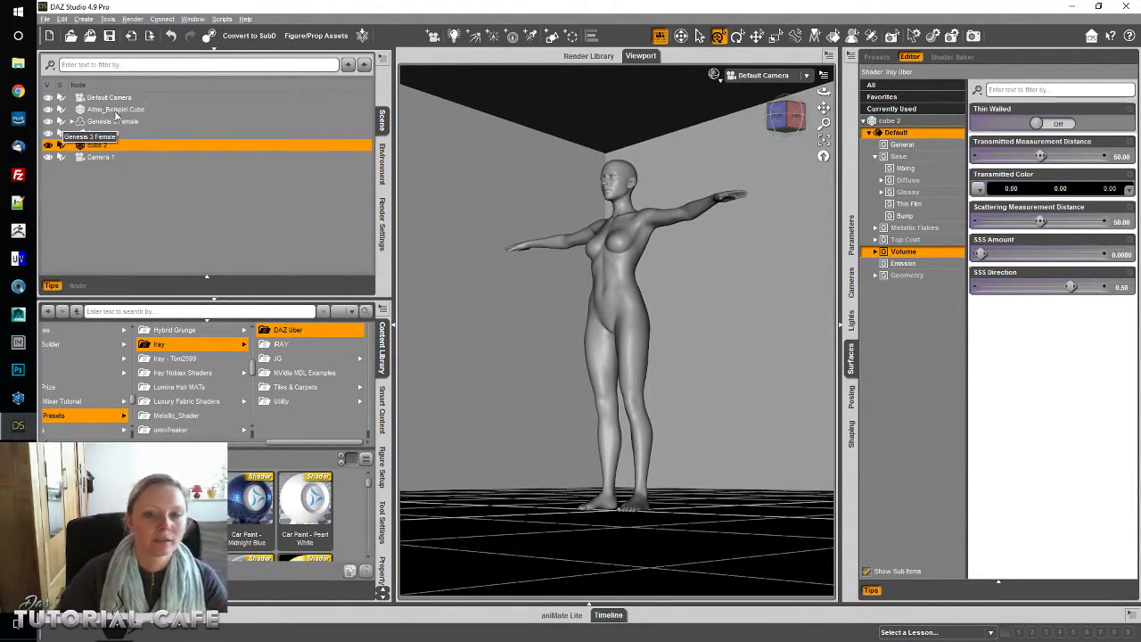
Test-render the scene with the Atmo_Beispiel Cube shown, and cancel the render after checking the fog
key("ctrl+r")
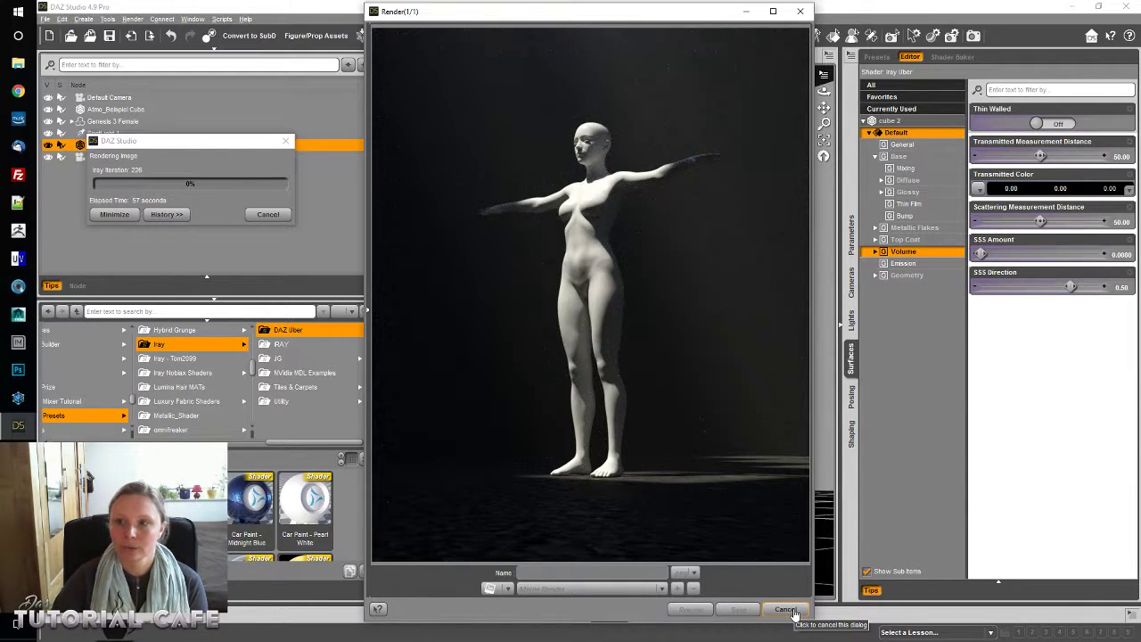
left_click(785, 610)
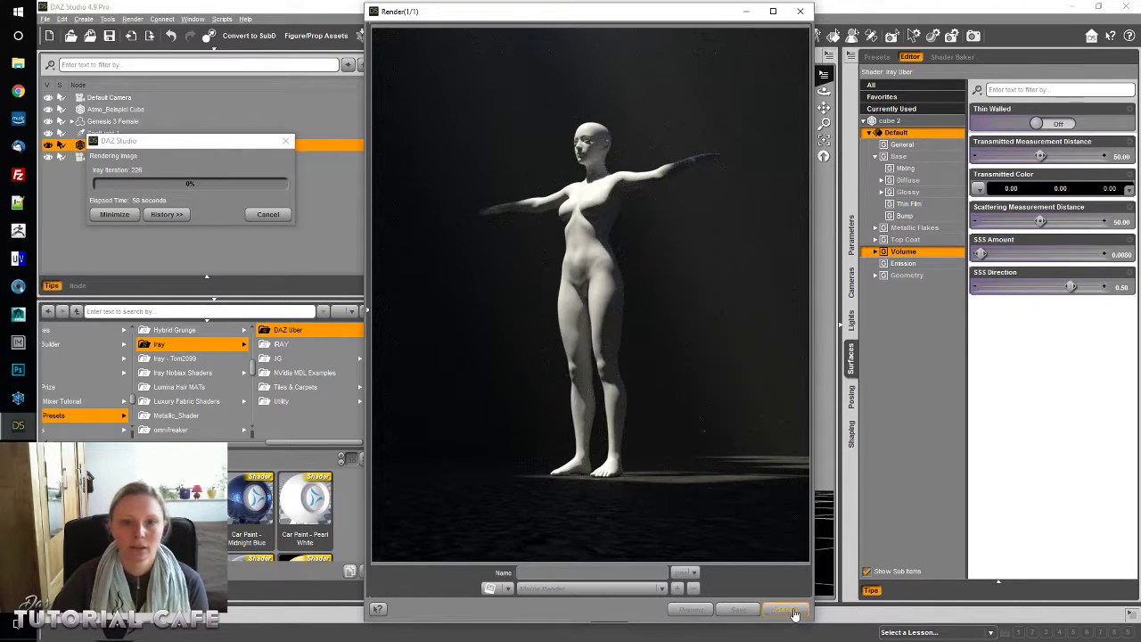
left_click(565, 330)
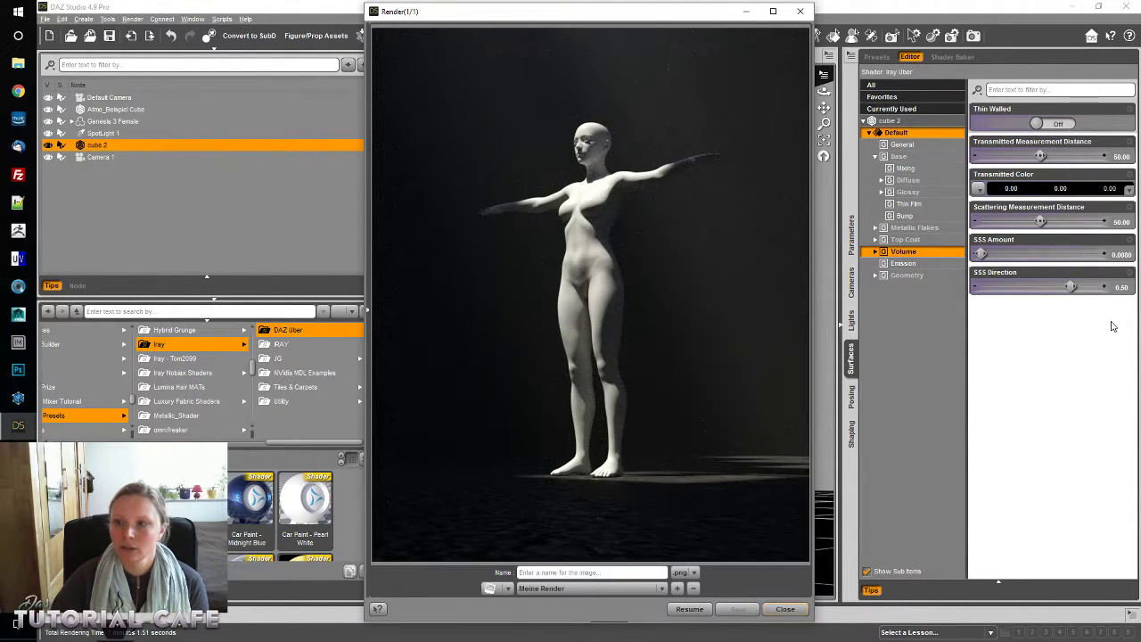
Set cube 2's SSS Amount to 0.08 and run a test render, cancelling it once the fog is judged
left_click(1054, 255)
key("Return")
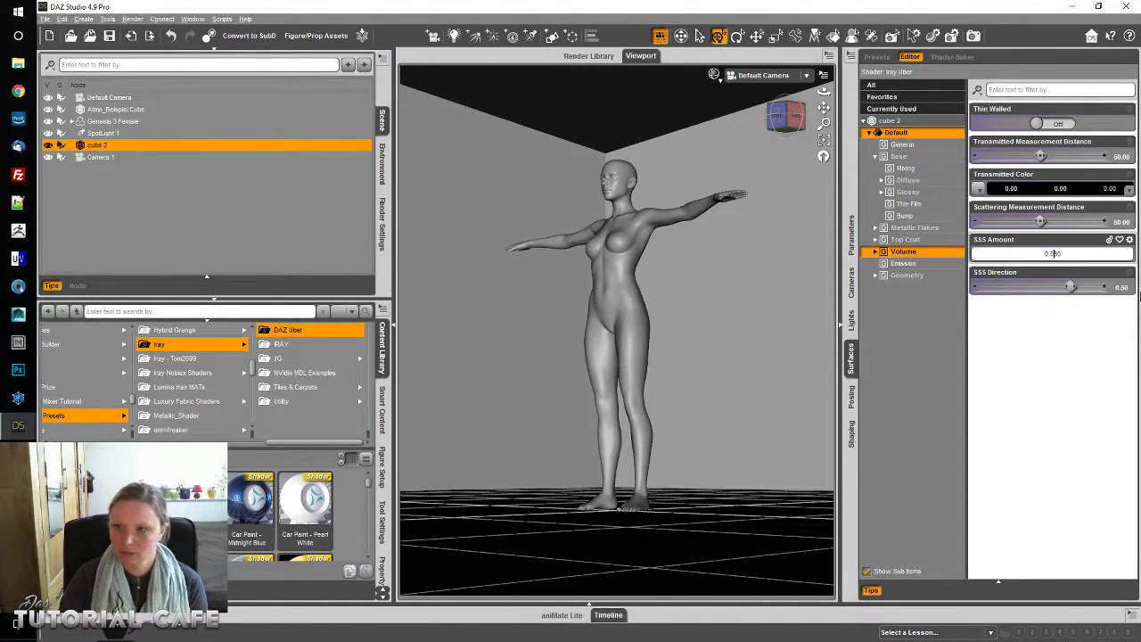
key("ctrl+r")
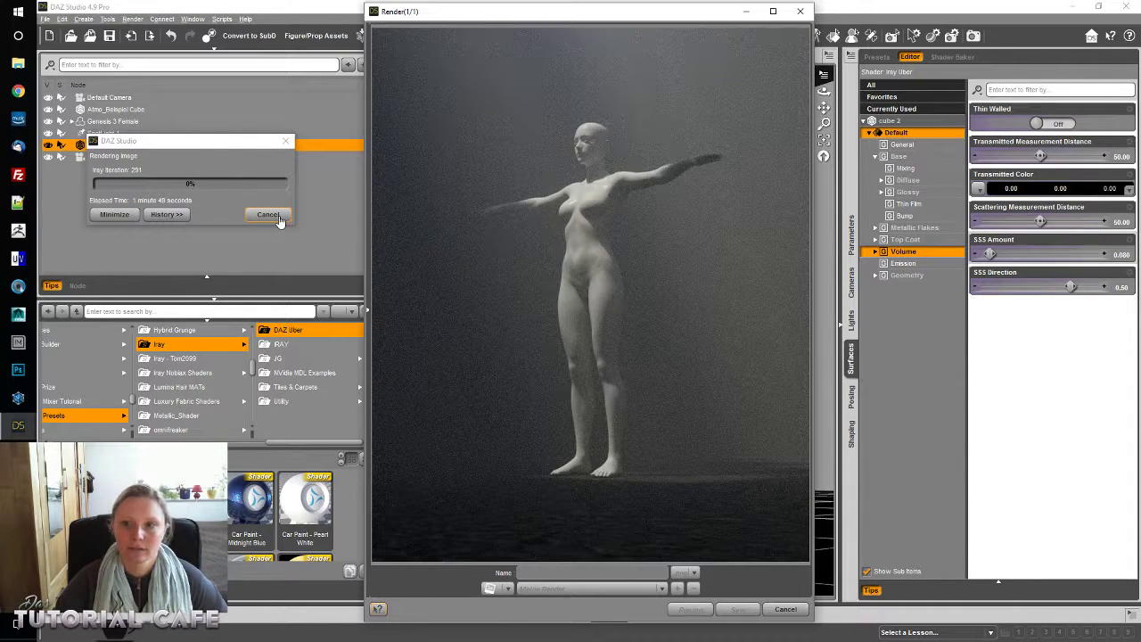
left_click(277, 216)
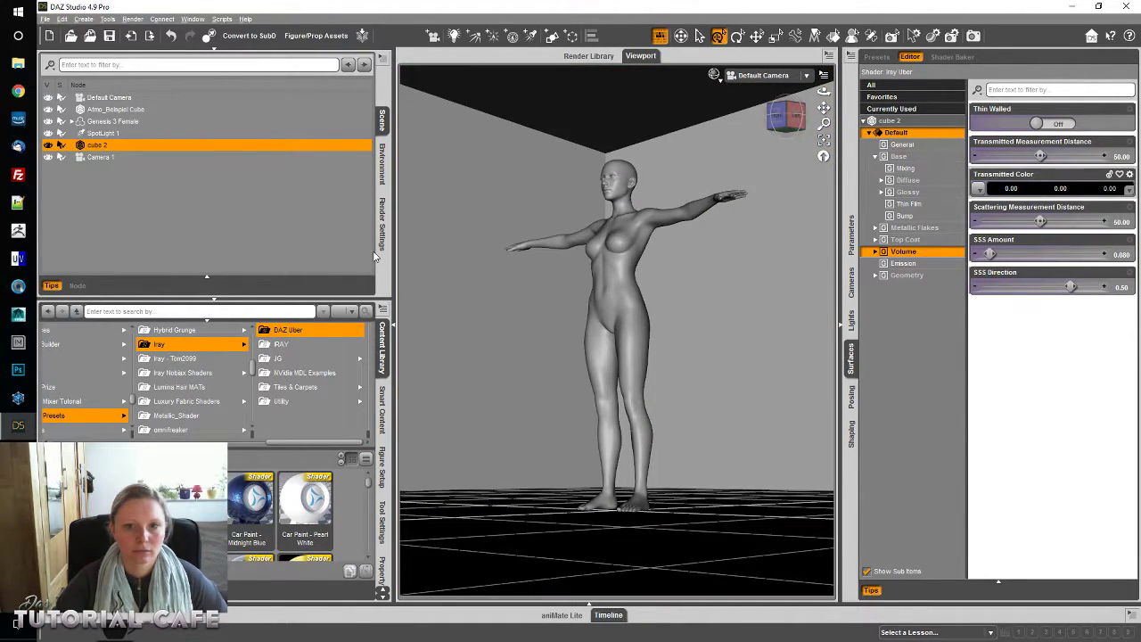
Set the SS Sun Disk Intensity to 3 in the environment render settings
left_click(383, 241)
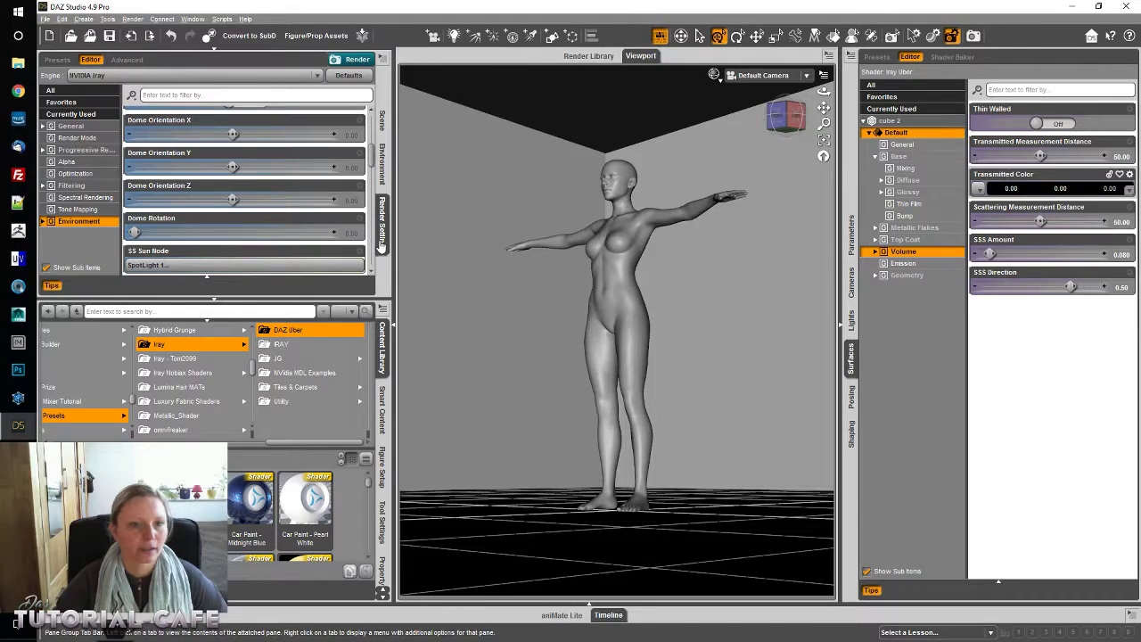
scroll(183, 212, "down", 5)
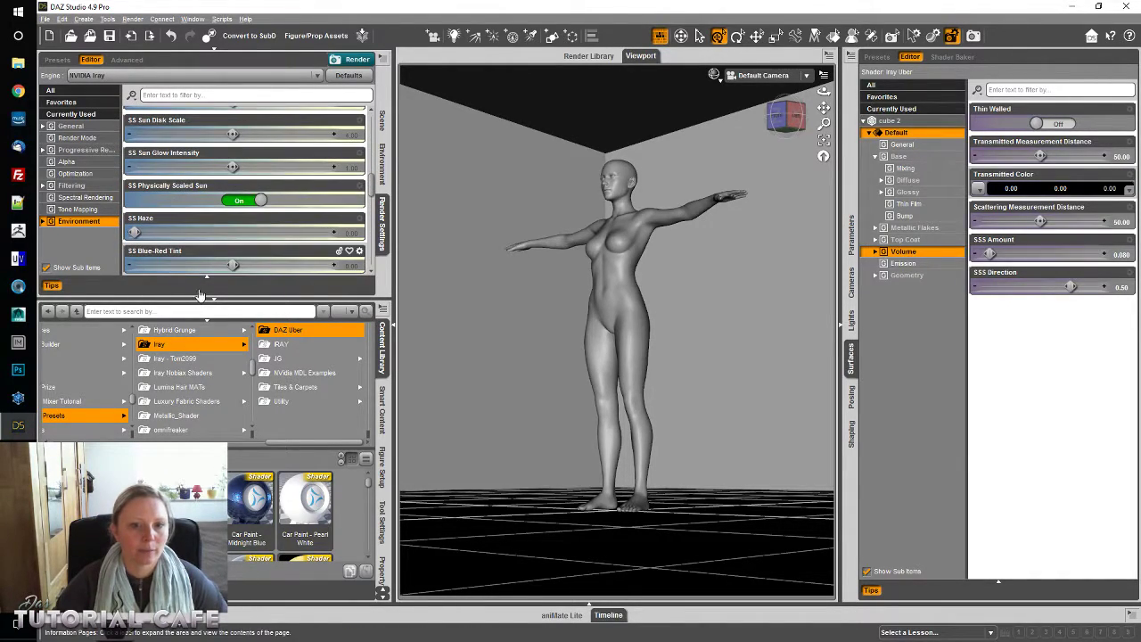
left_click_drag(216, 304, 216, 584)
scroll(196, 217, "up", 3)
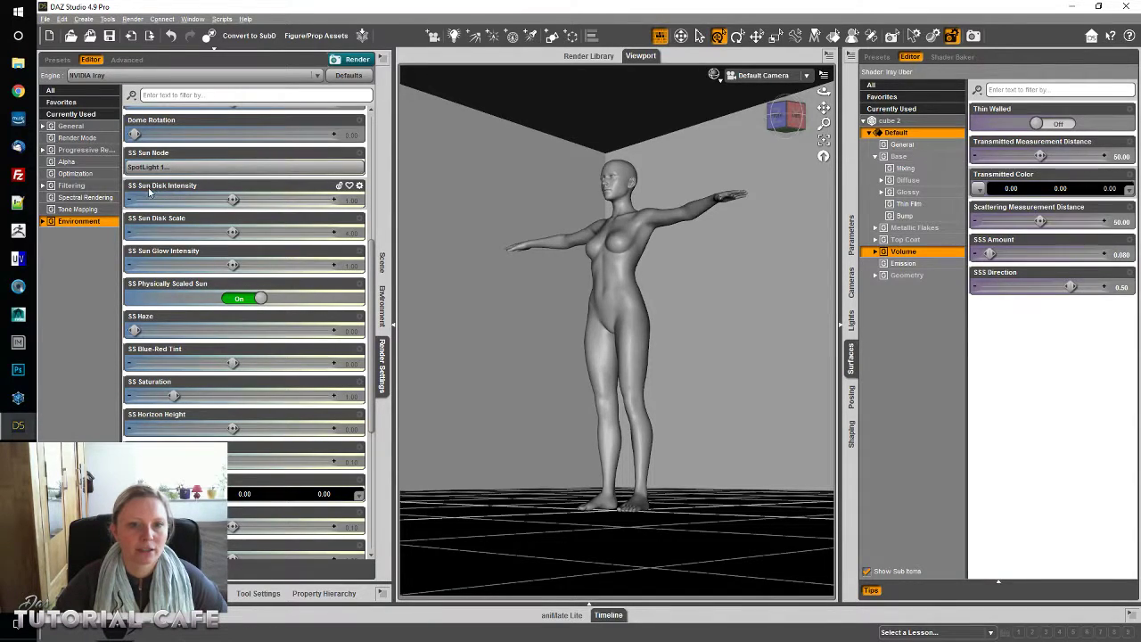
left_click(352, 201)
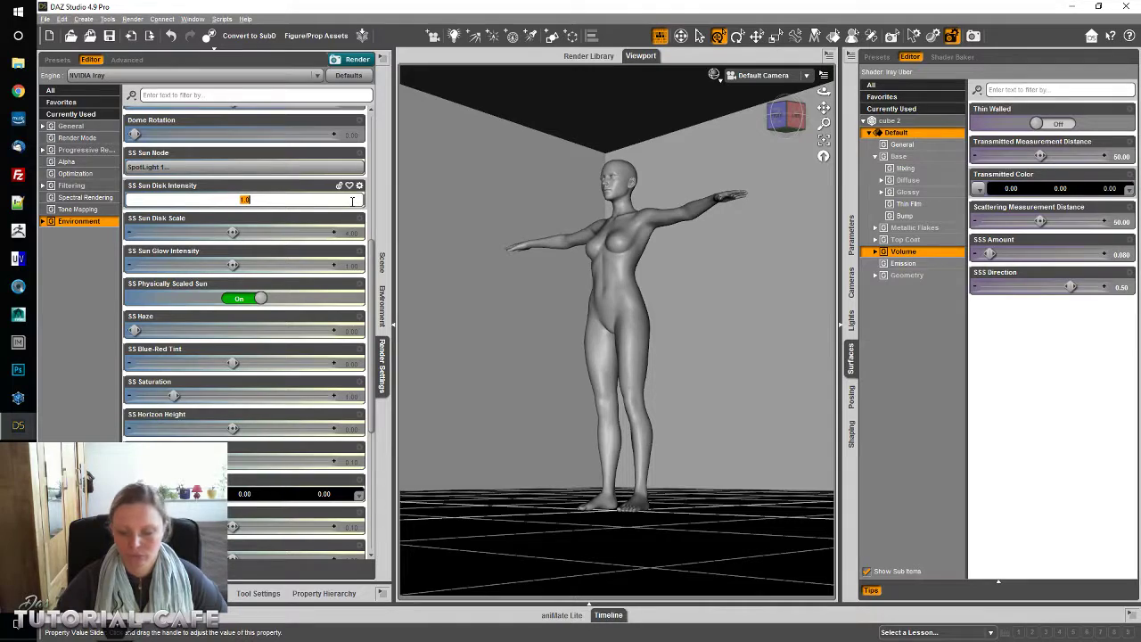
type("3")
key("Return")
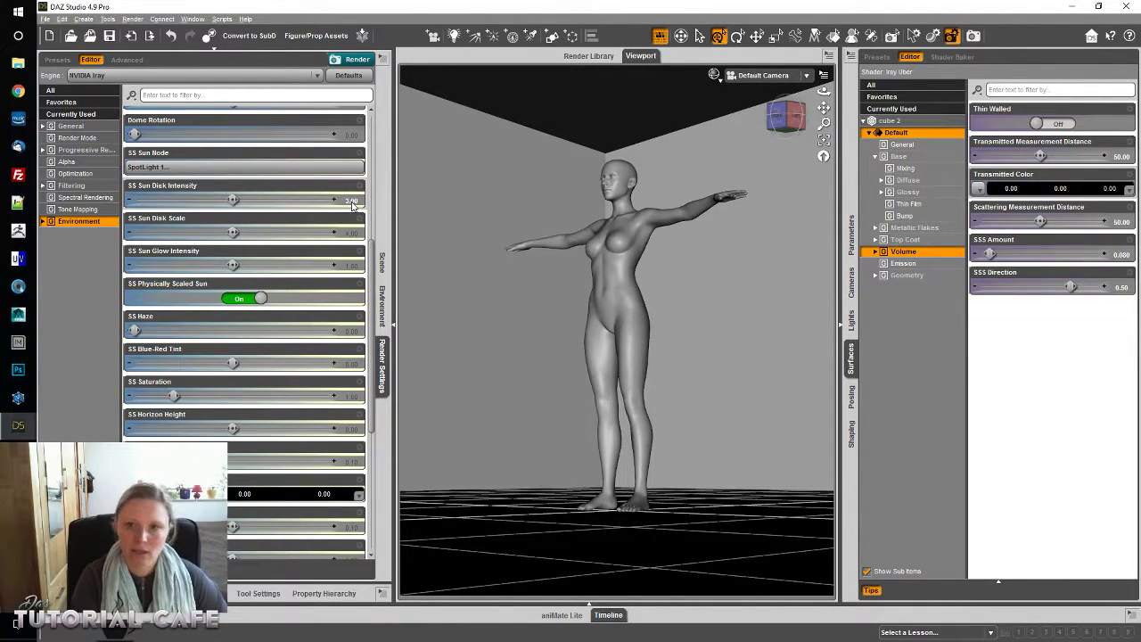
Run a short test render with the stronger sun intensity and cancel it
key("ctrl+r")
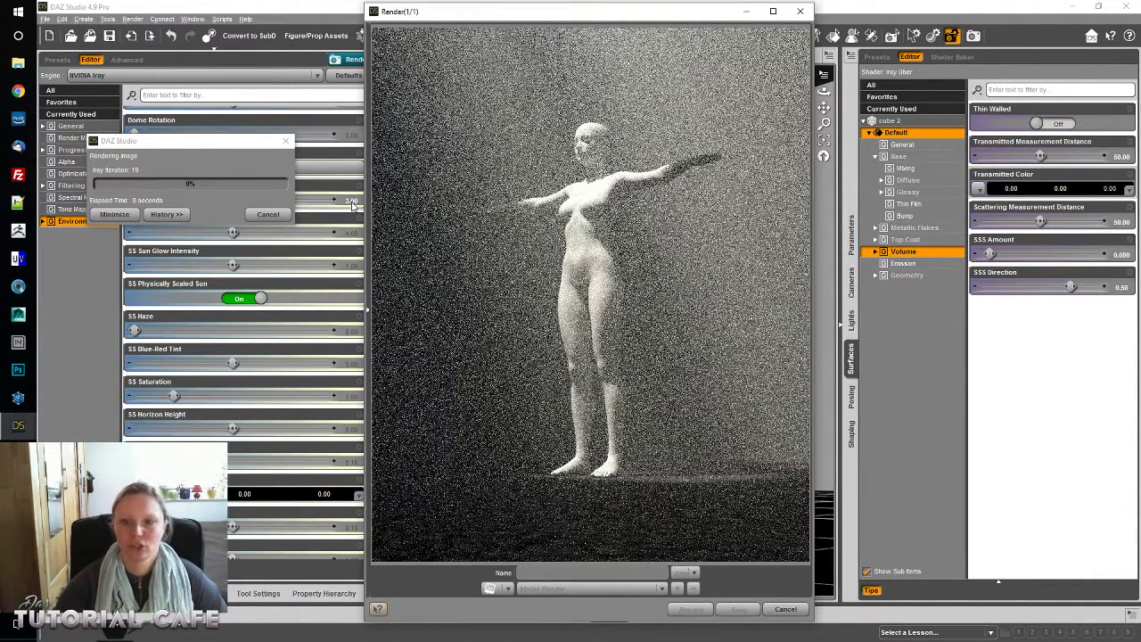
left_click(786, 609)
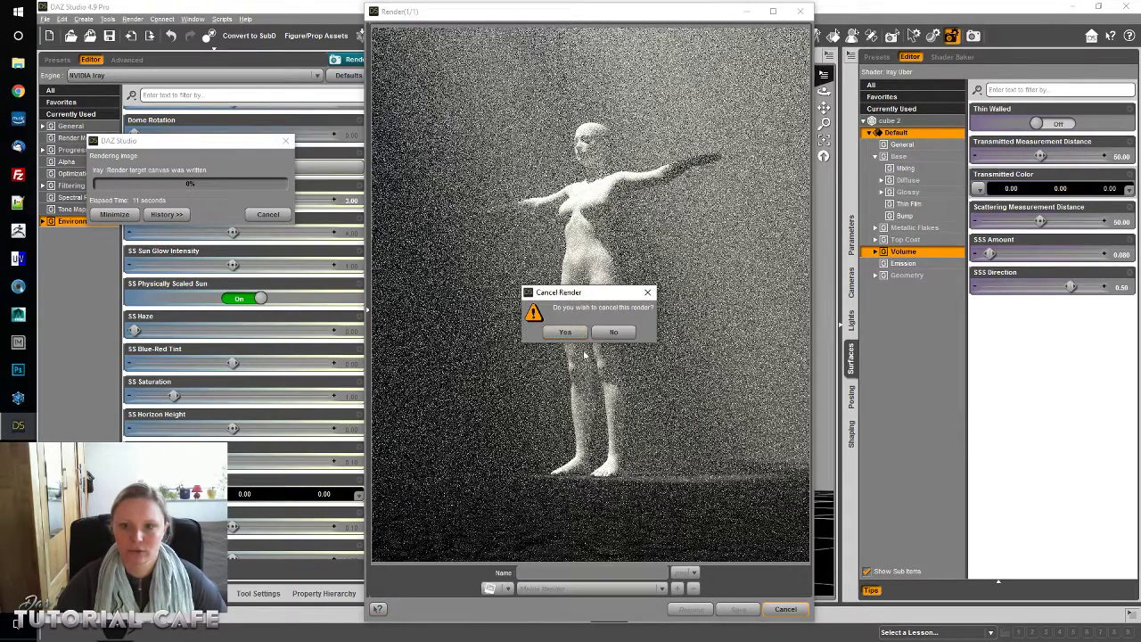
left_click(566, 332)
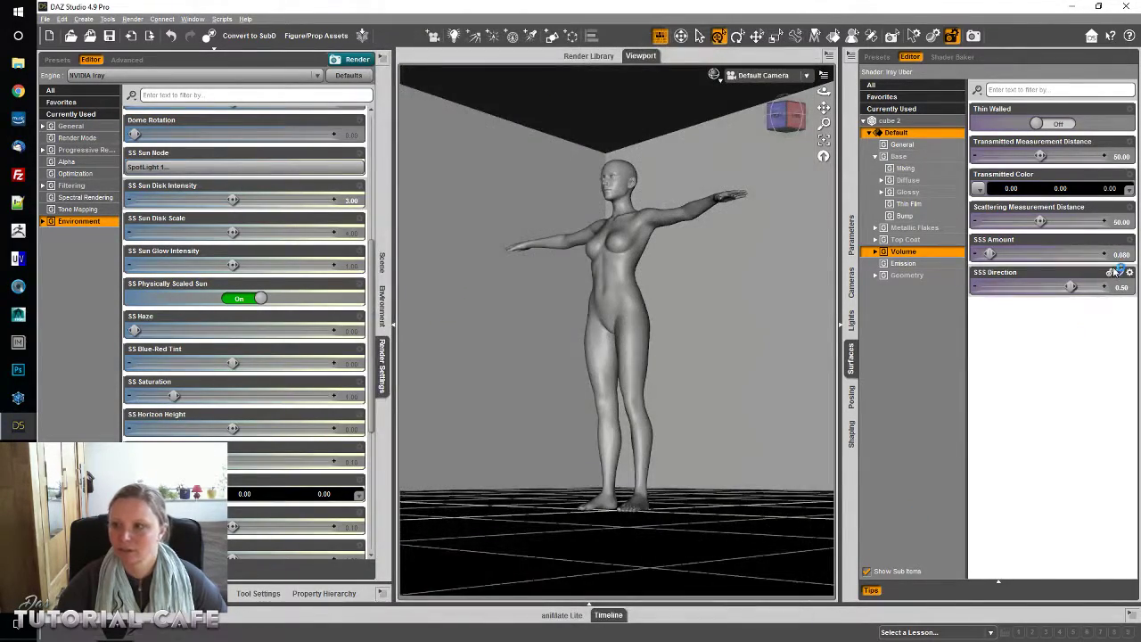
Set cube 2's SSS Amount to 0.008 and check the atmosphere in a test render, cancelling it after inspection
double_click(1055, 253)
type("0.008")
key("Return")
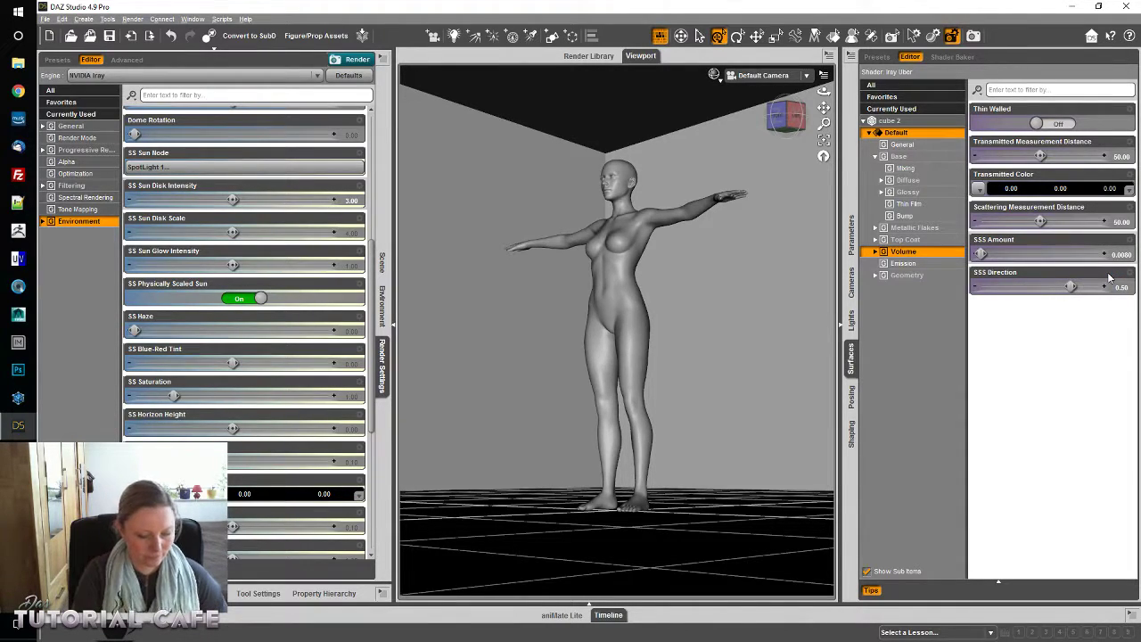
key("ctrl+r")
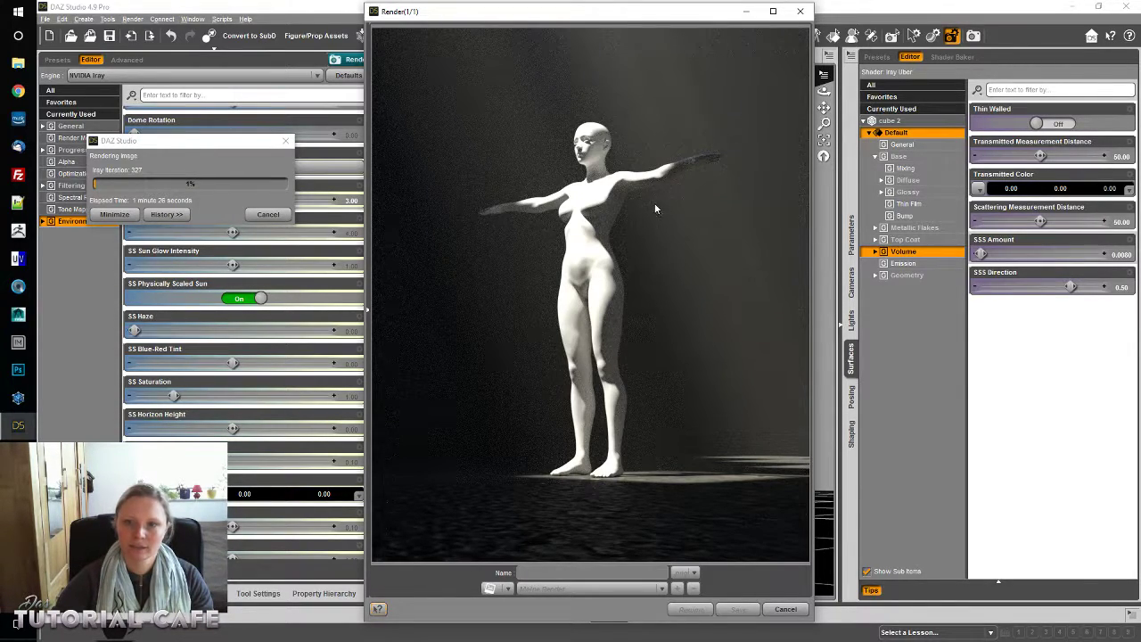
left_click(787, 610)
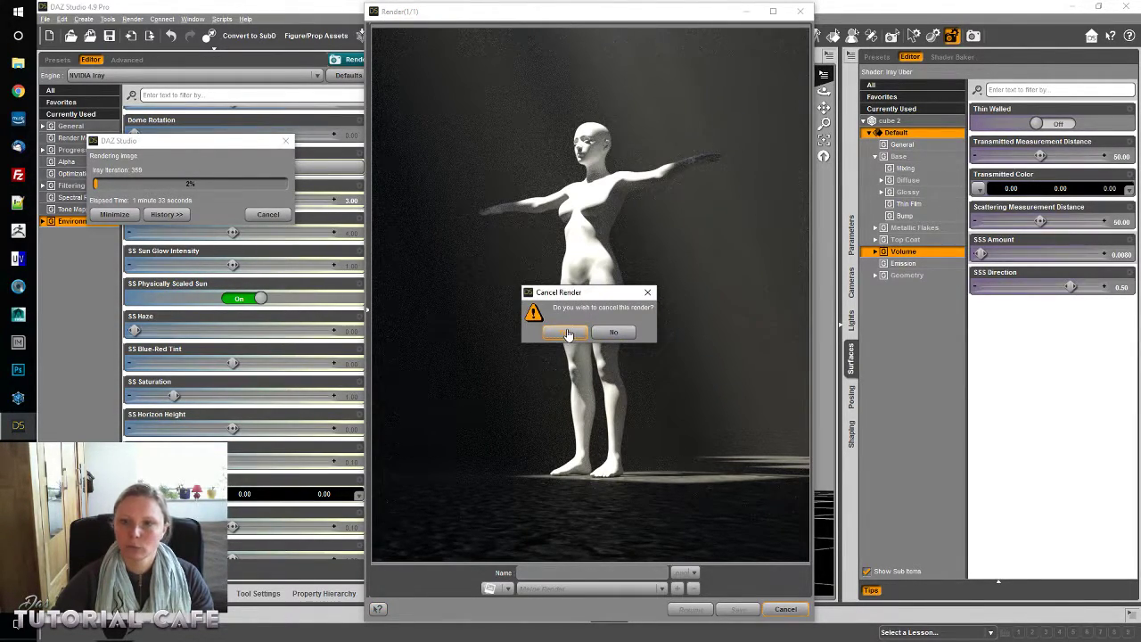
left_click(567, 337)
Set both the Transmitted Measurement Distance and the Scattering Measurement Distance of cube 2 to 80
left_click(1122, 156)
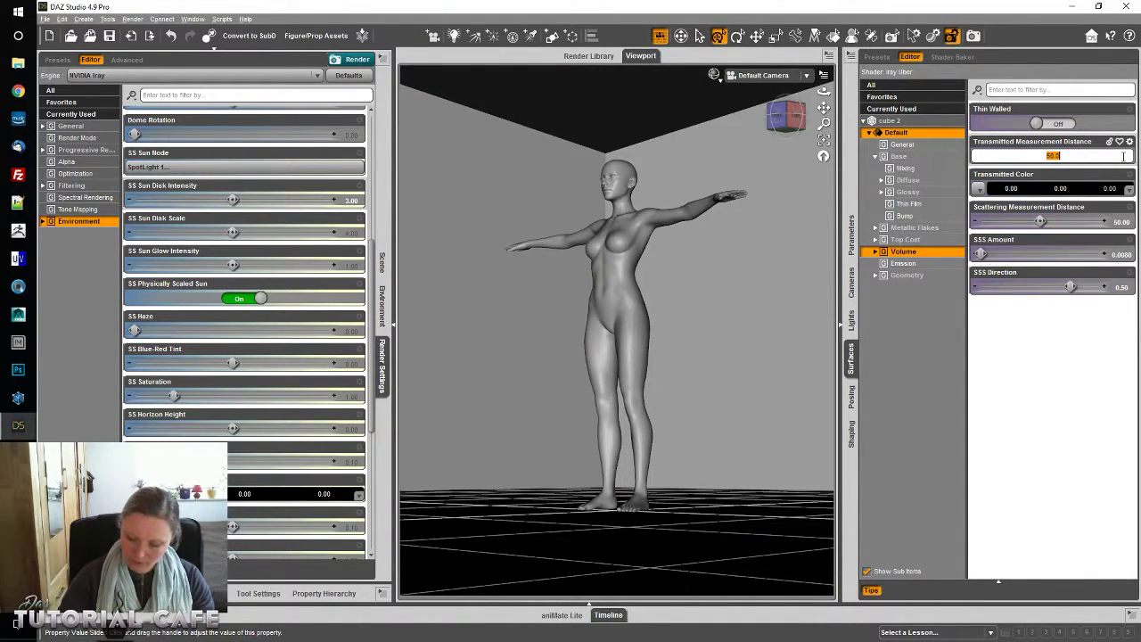
type("80")
key("Return")
left_click(1122, 221)
type("80")
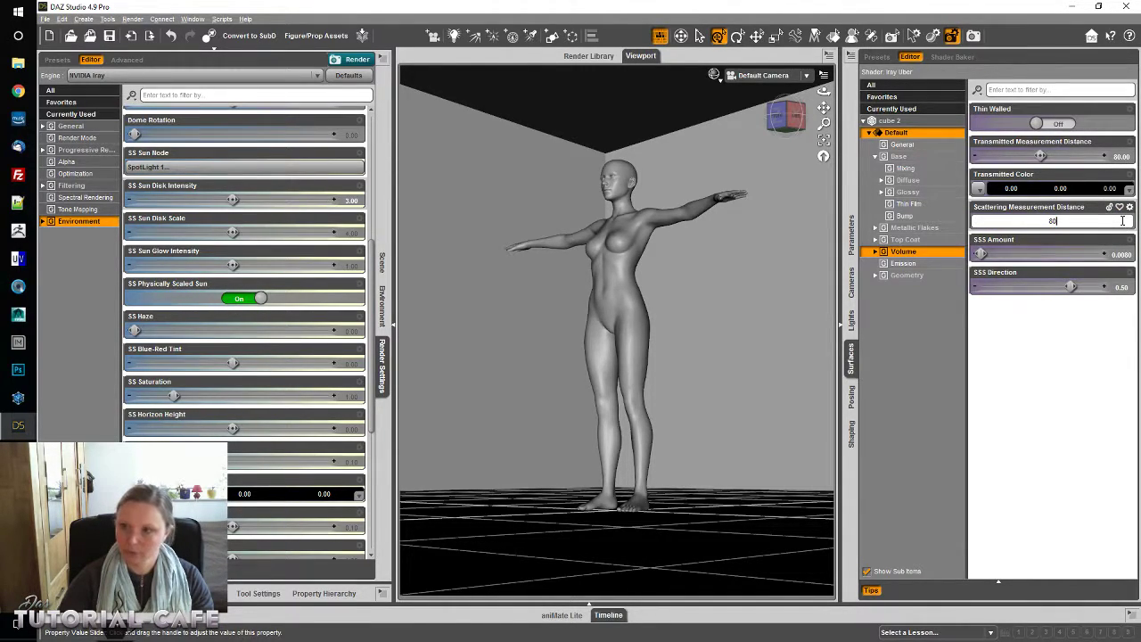
key("Return")
Run a test render with the new distances, compare it side by side with the previous render, and cancel it
key("ctrl+r")
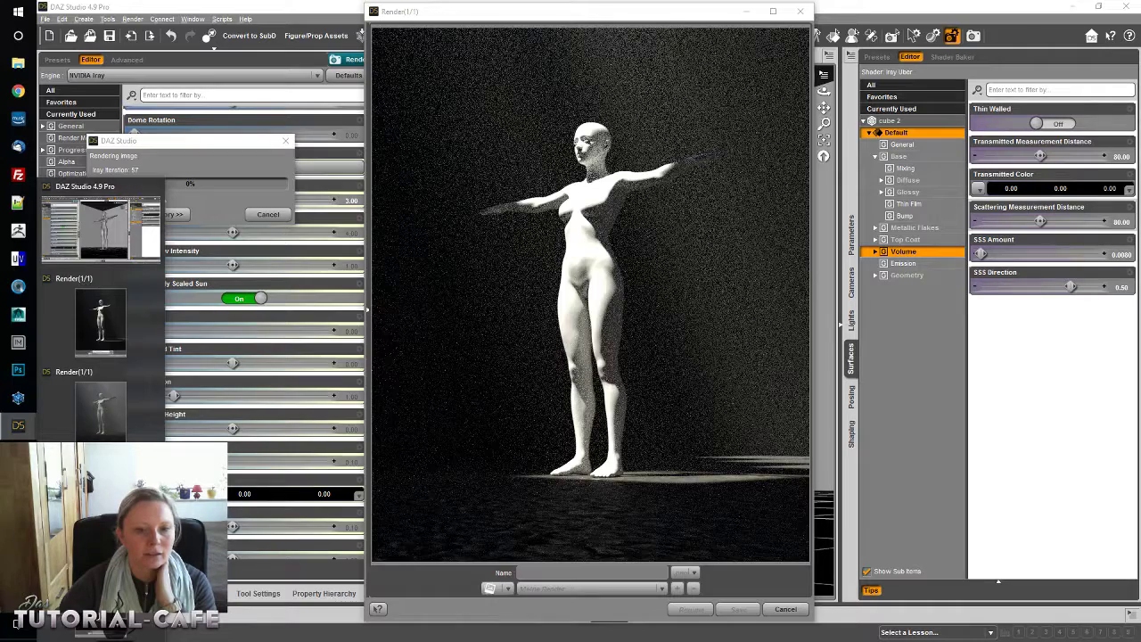
left_click_drag(651, 18, 385, 18)
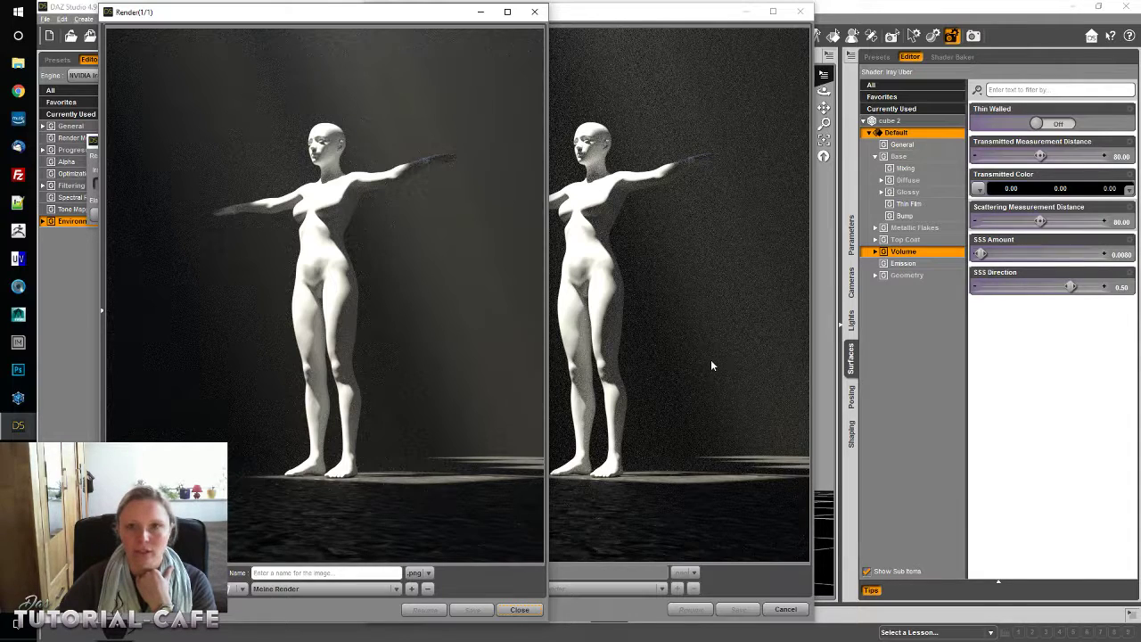
left_click(926, 357)
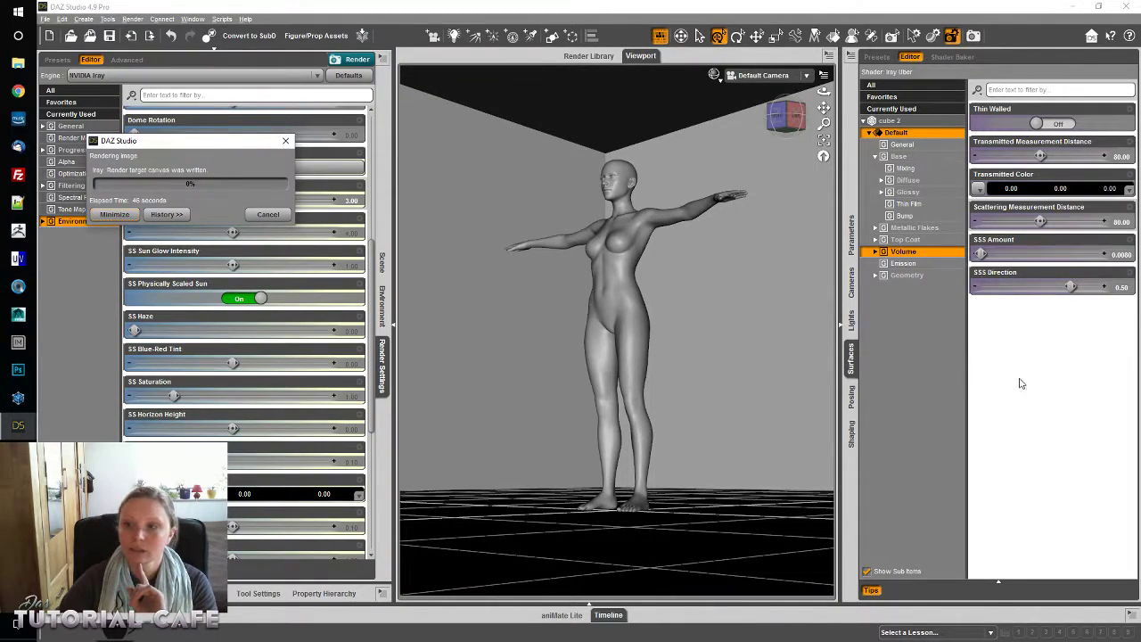
left_click(268, 214)
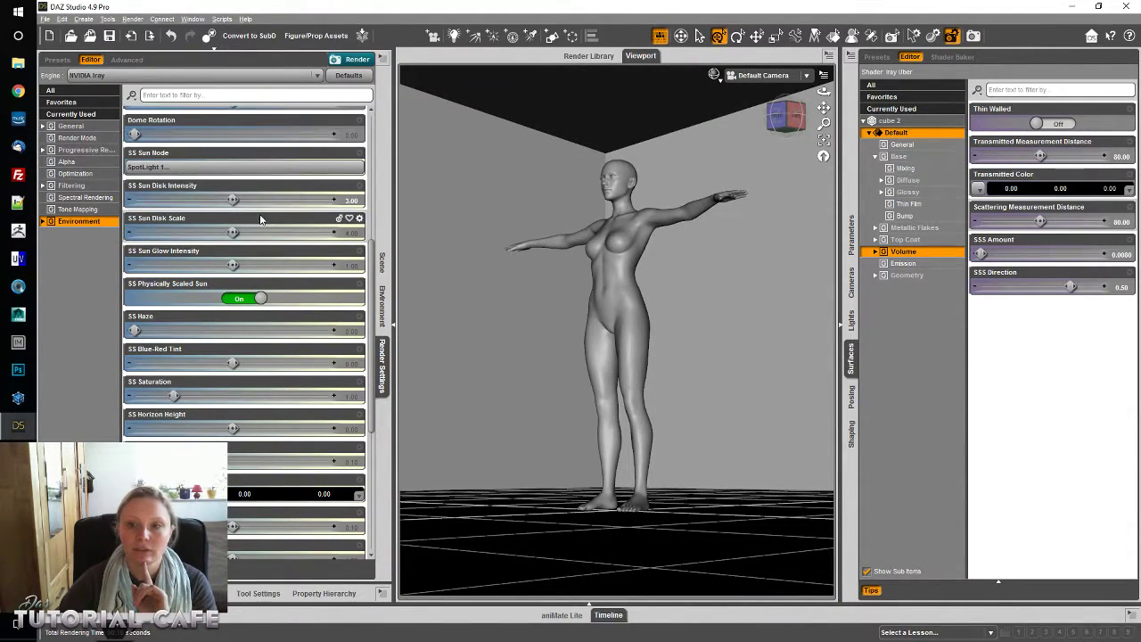
Change cube 2's Transmitted Color to light yellow (255, 255, 128) and check the tint in a test render, cancelling it after inspection
left_click(1031, 191)
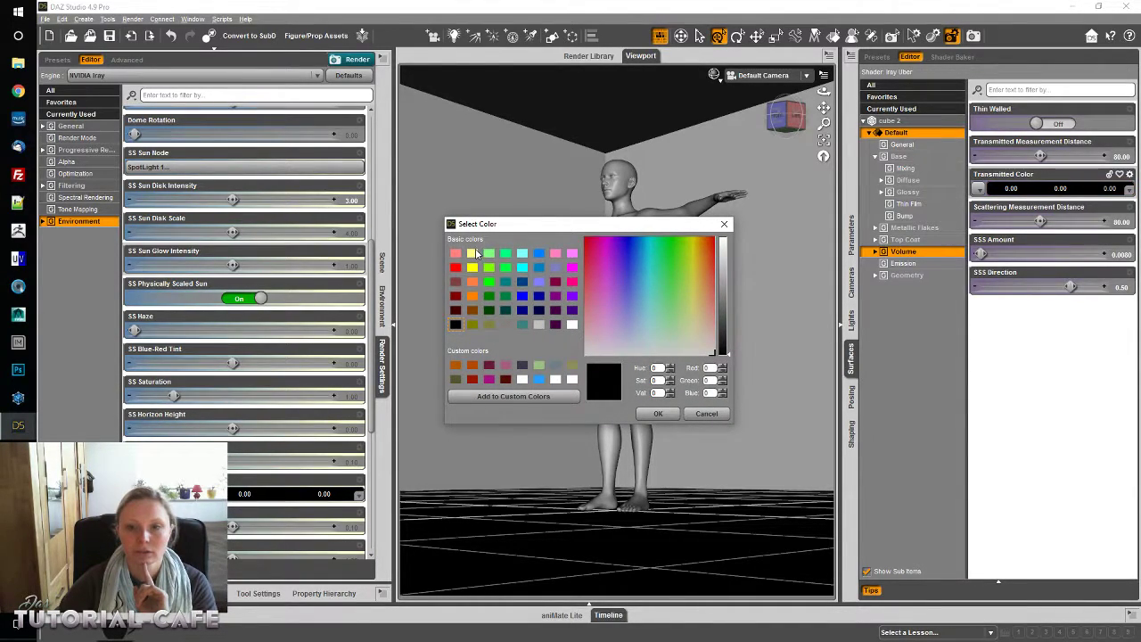
left_click(474, 254)
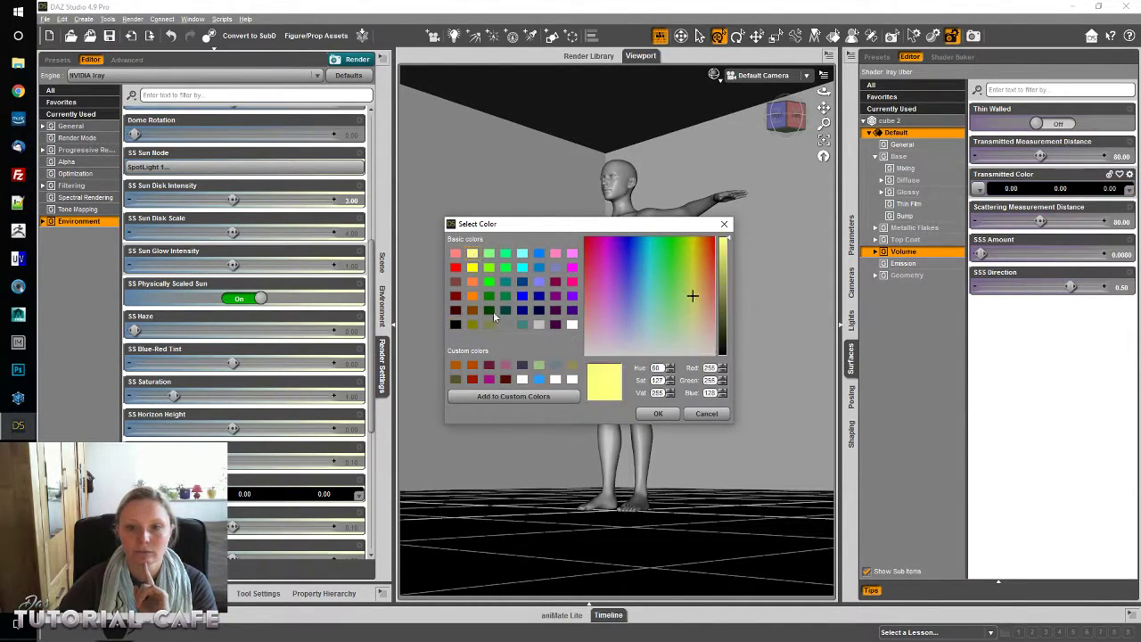
left_click(653, 415)
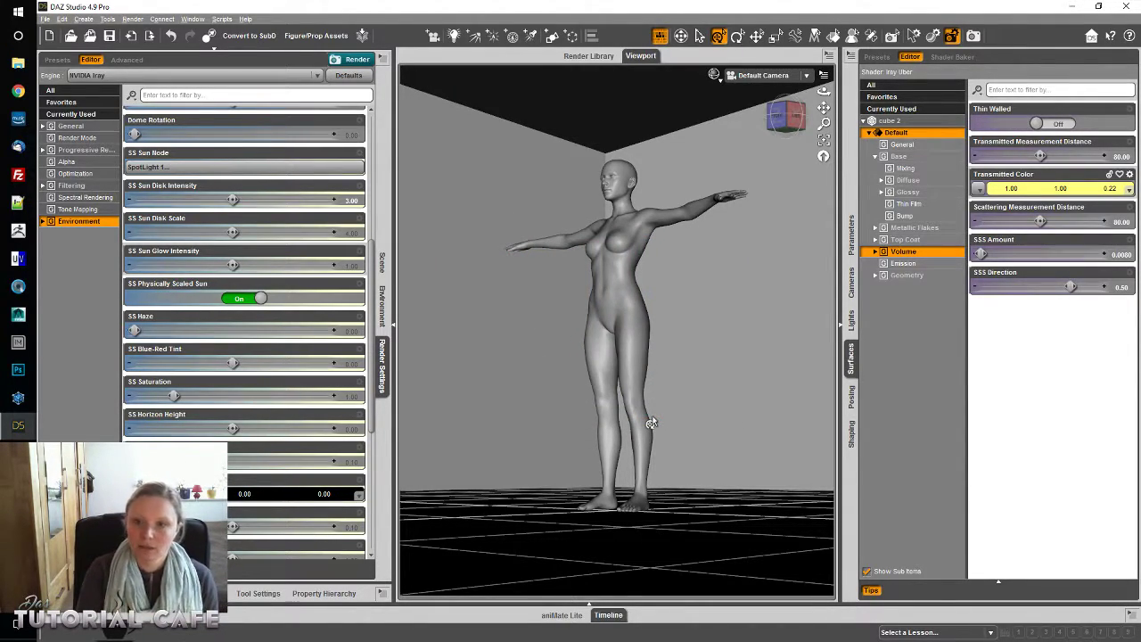
key("ctrl+r")
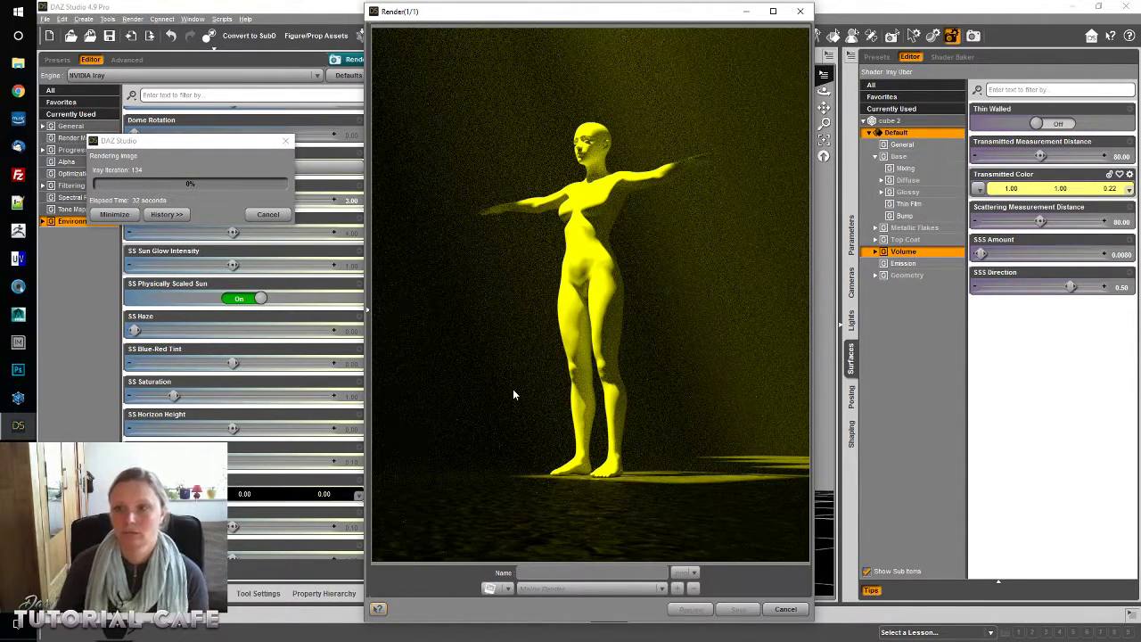
left_click(269, 215)
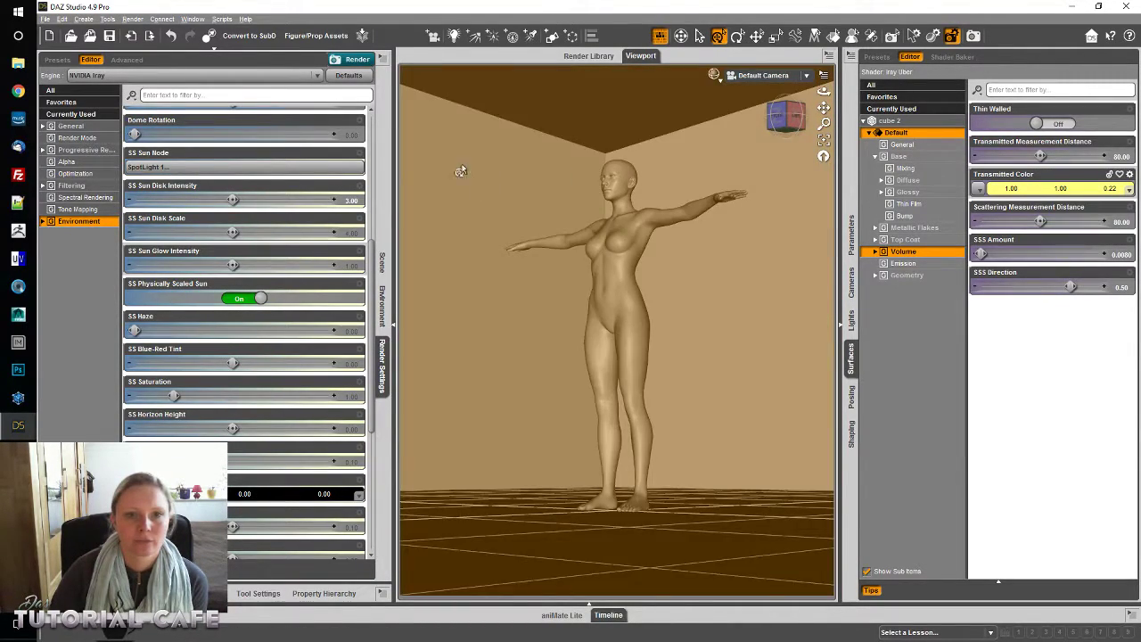
Return to the scene's node list and switch the viewport to the Perspective View
left_click(382, 262)
left_click(763, 76)
left_click(760, 83)
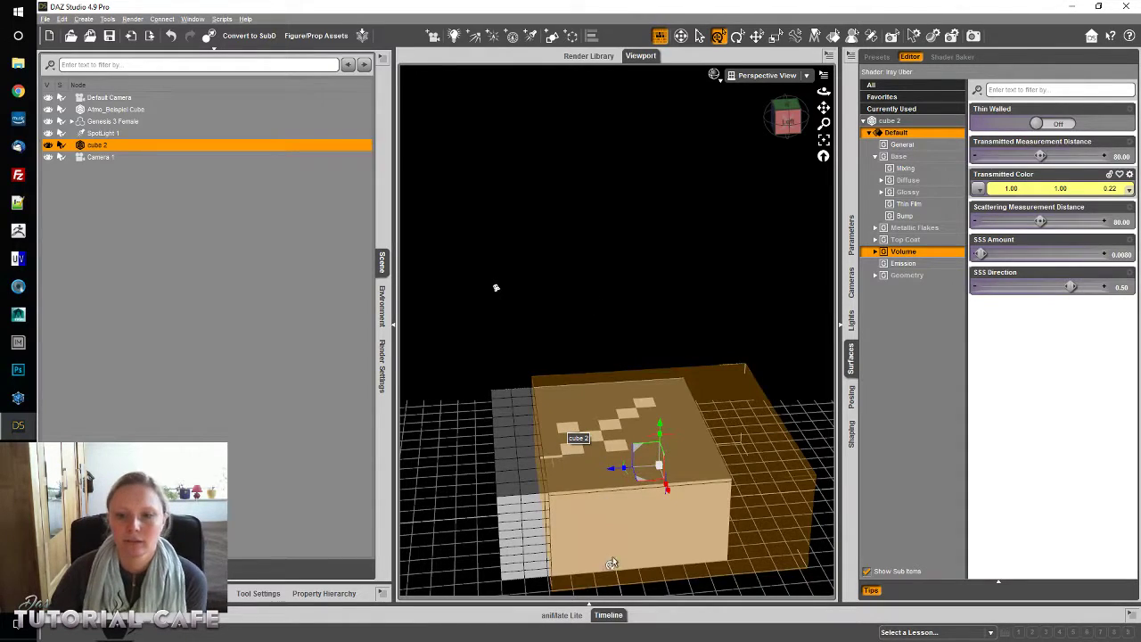
Select cube 2's Default surface and locate the Iray Uber Base shader preset in the DAZ Uber content folder
left_click(751, 501)
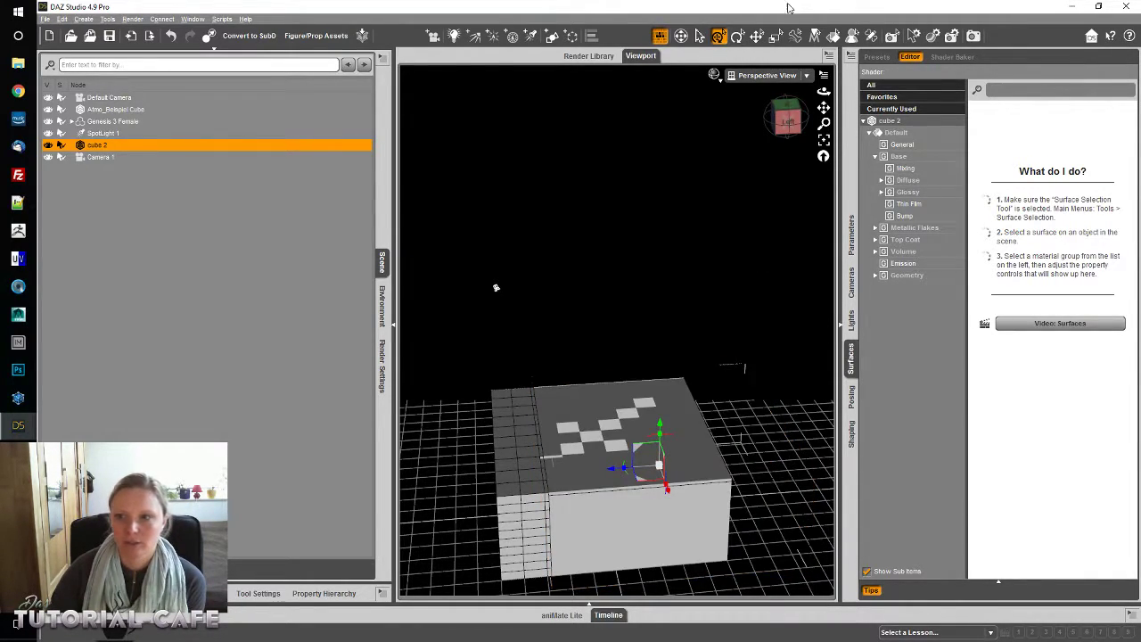
mouse_move(496, 287)
left_mouse_down()
mouse_move(527, 356)
mouse_move(496, 280)
left_mouse_up()
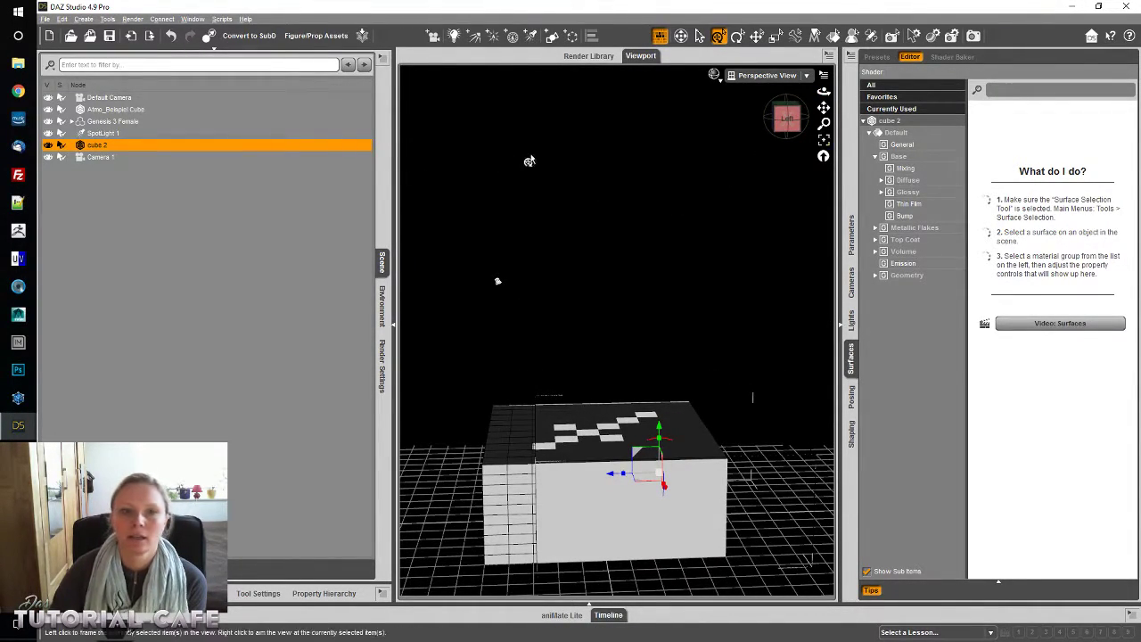
left_click(913, 133)
left_click(178, 592)
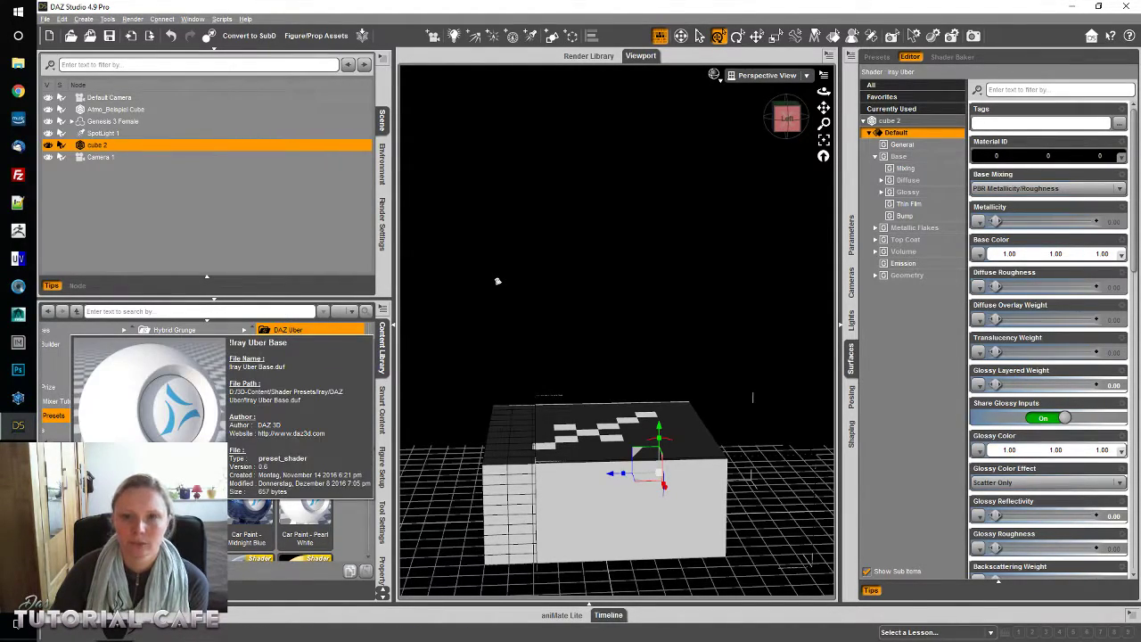
double_click(192, 500)
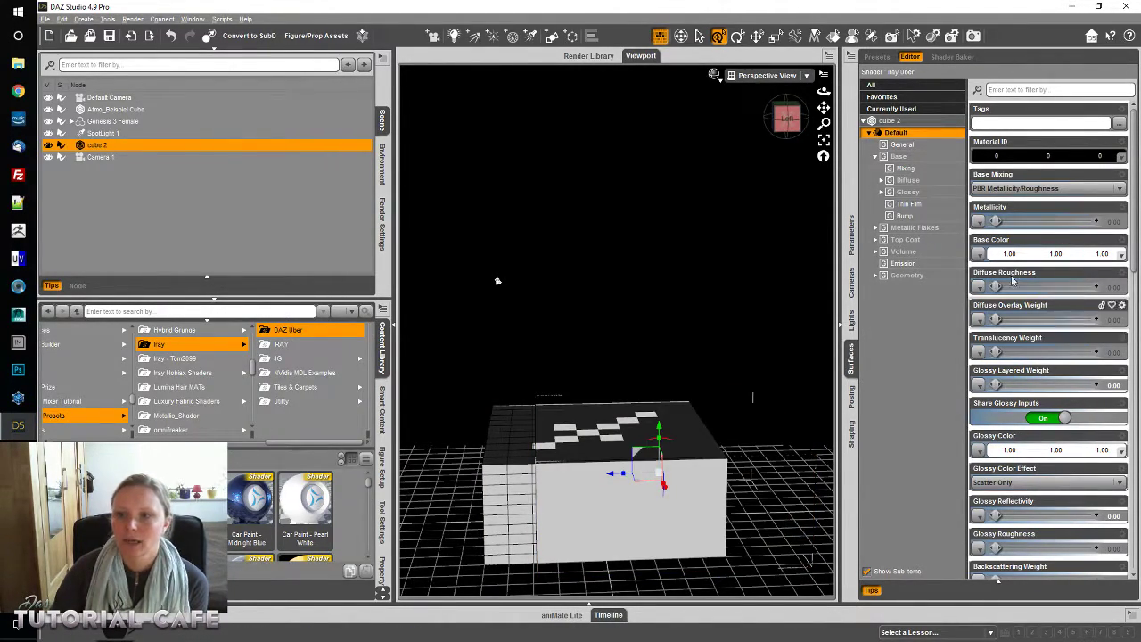
Review the Refraction Weight in cube 2's Glossy settings, and the SSS Amount and SSS Direction in its Volume settings
left_click(911, 192)
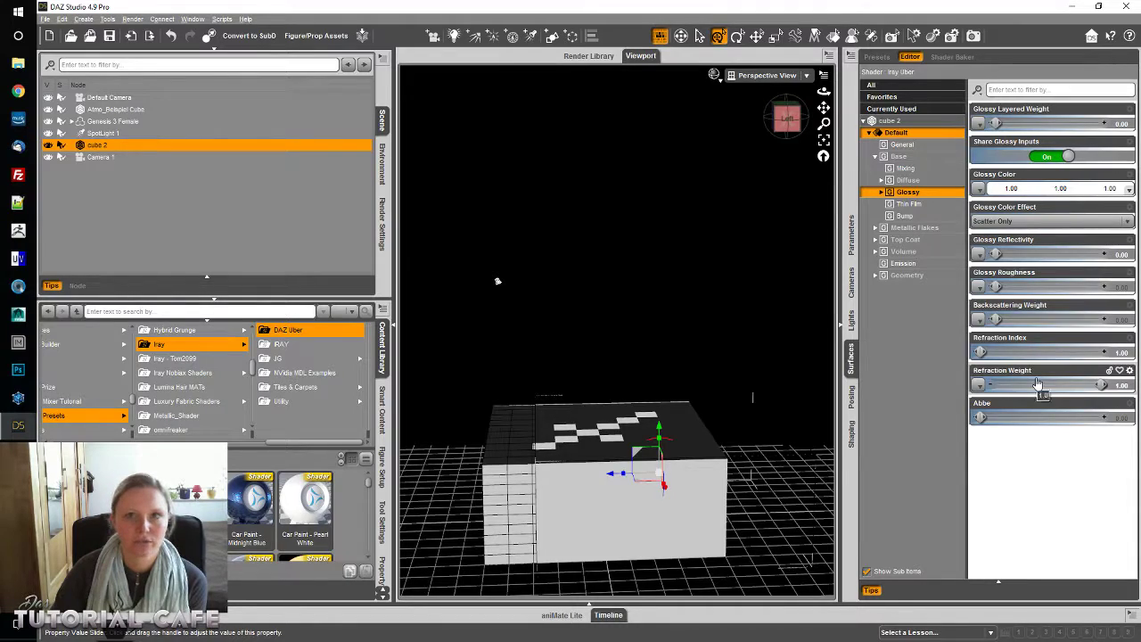
left_click(908, 254)
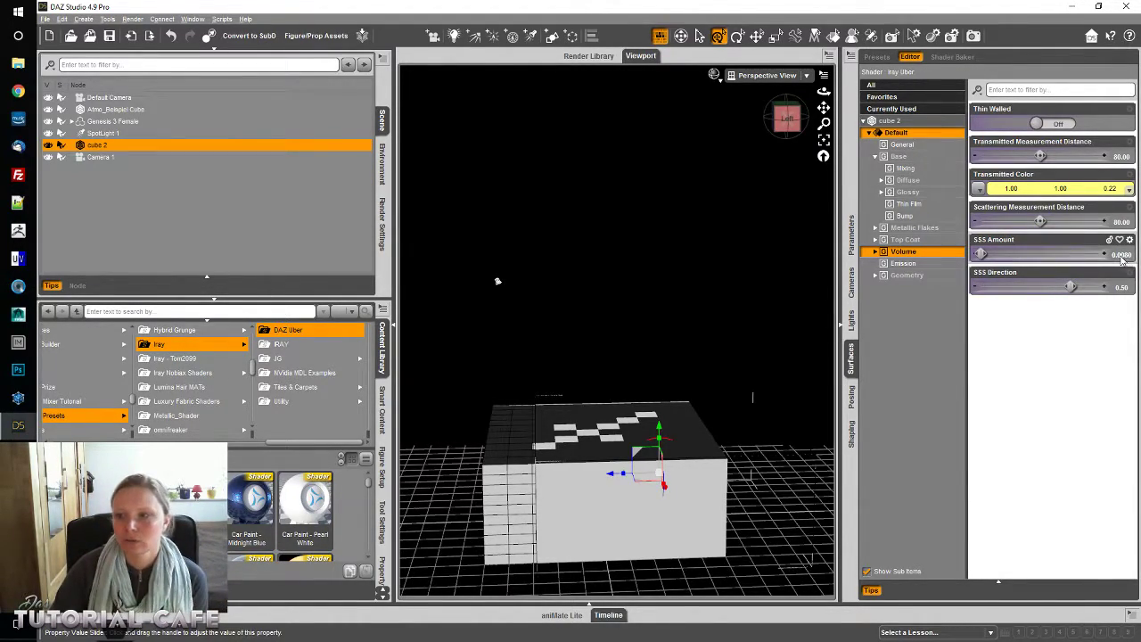
mouse_move(1122, 260)
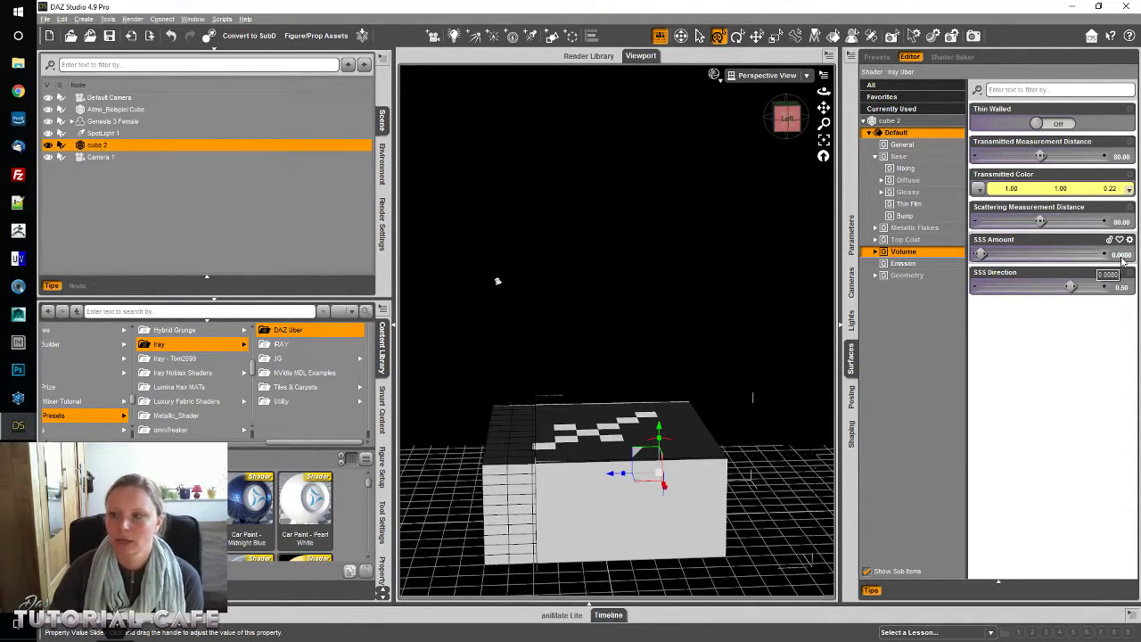
mouse_move(1070, 285)
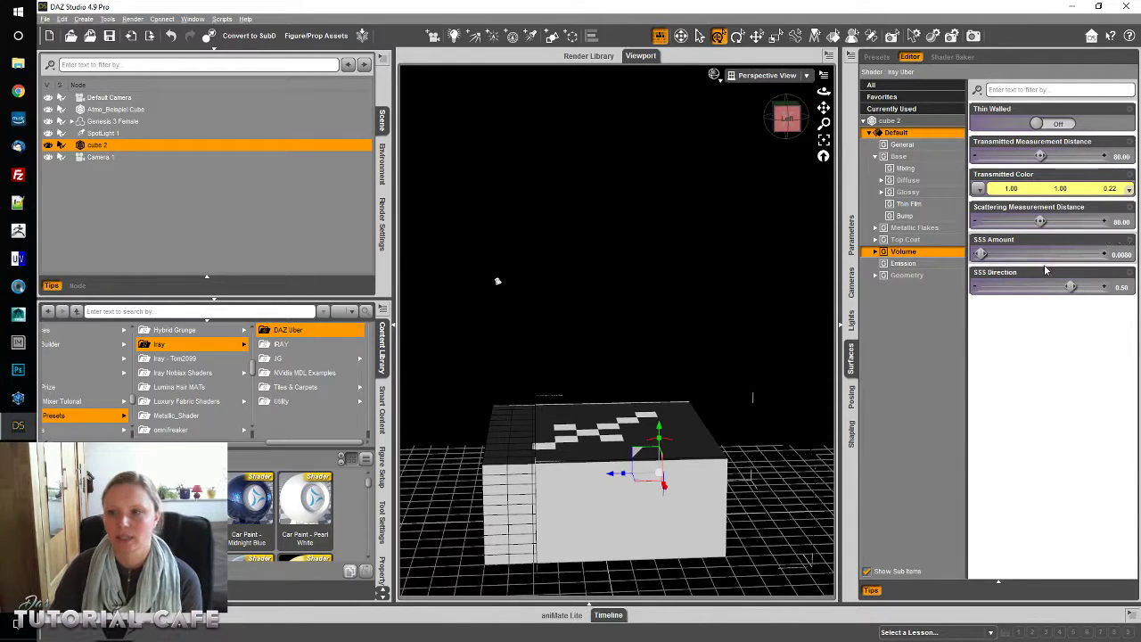
mouse_move(1038, 252)
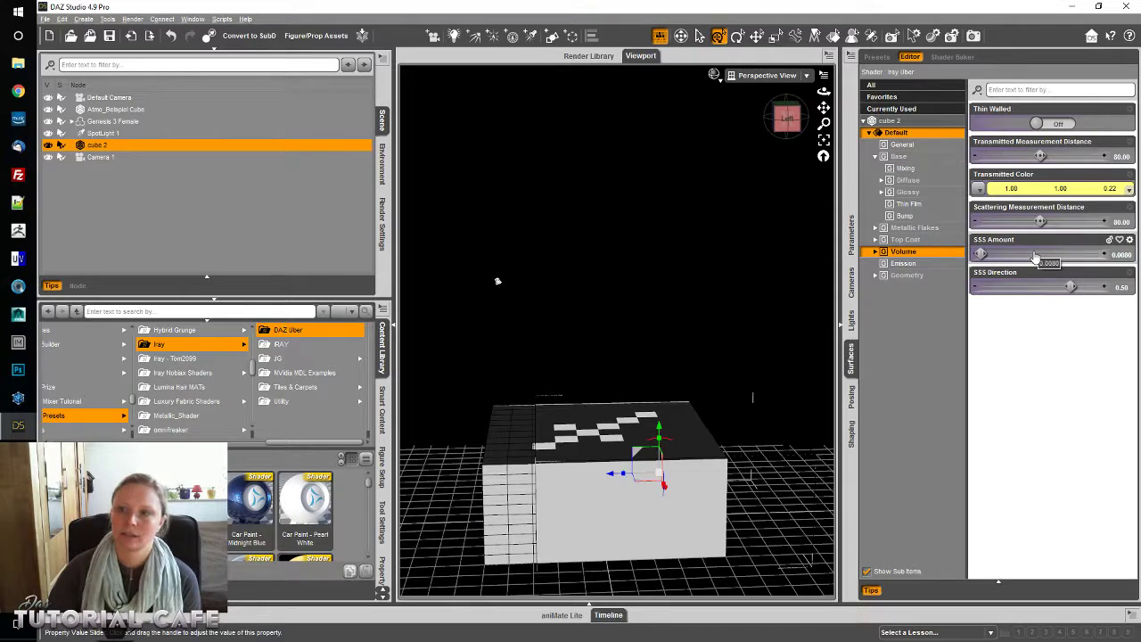
Set cube 2's Transmitted Color to white (255, 255, 255)
left_click(1034, 190)
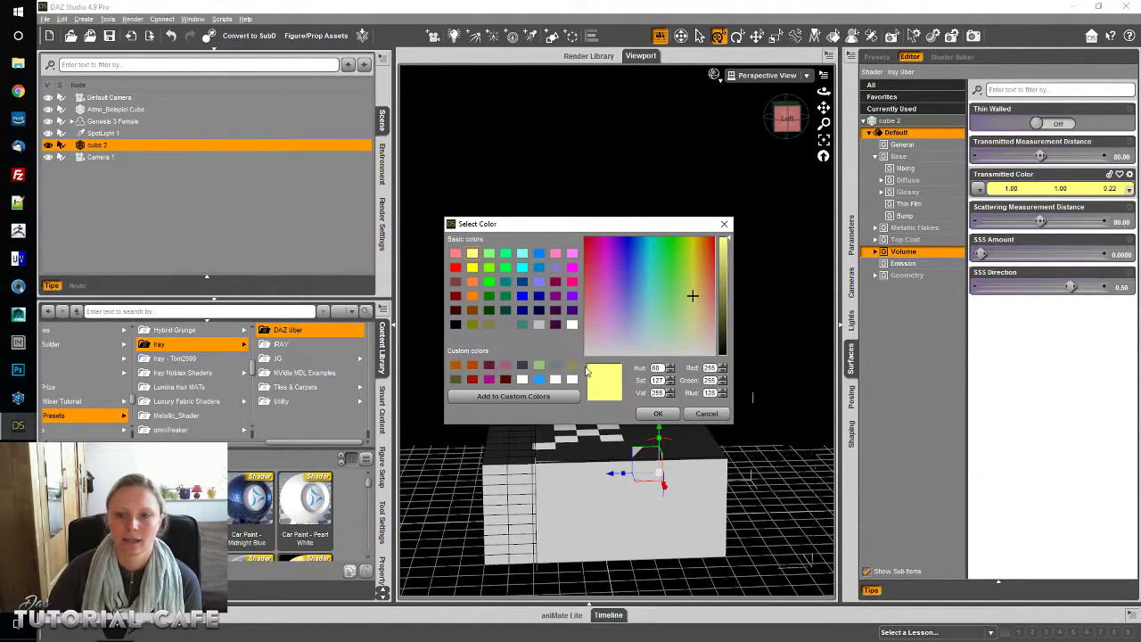
left_click(572, 325)
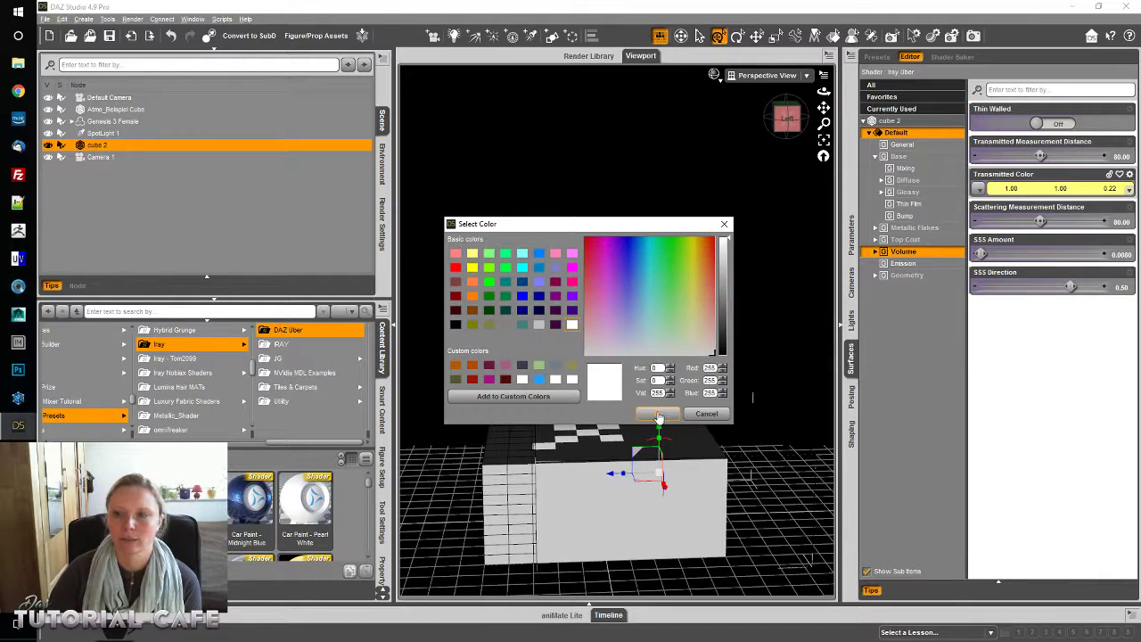
left_click(658, 414)
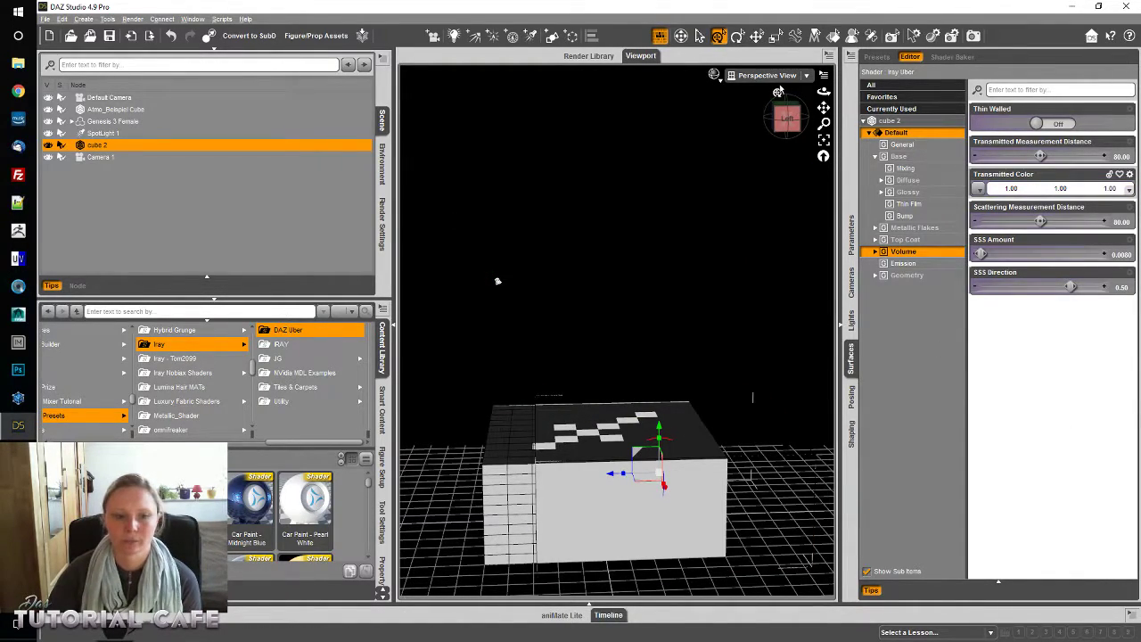
View the scene through Camera 1, and switch the viewport to the Default Camera framing the figure
left_click(760, 75)
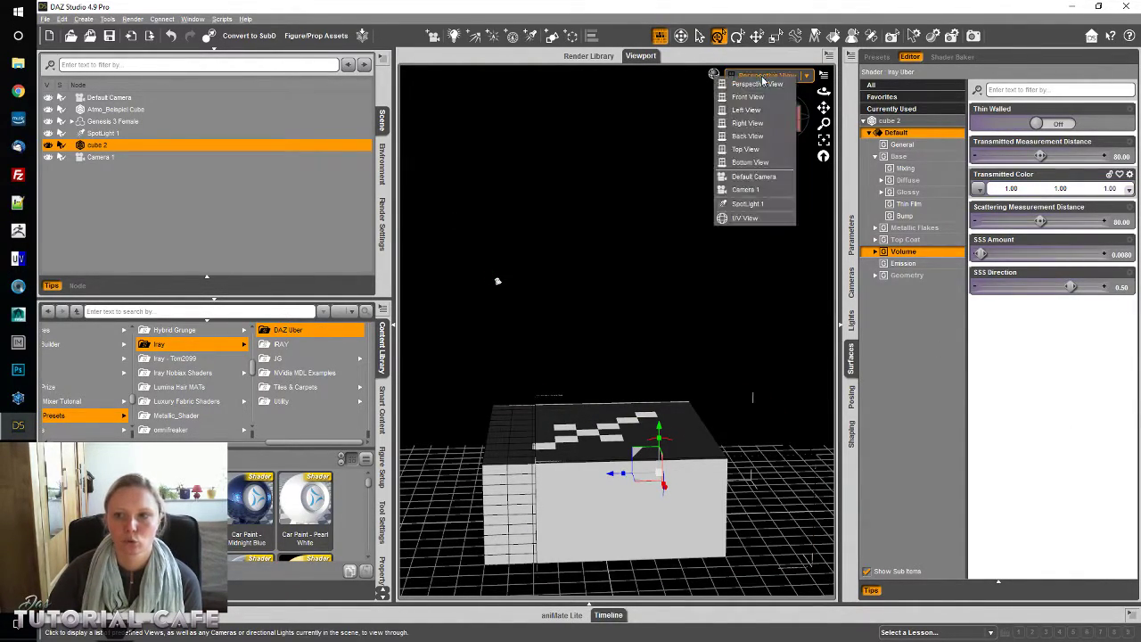
left_click(754, 191)
left_click(759, 75)
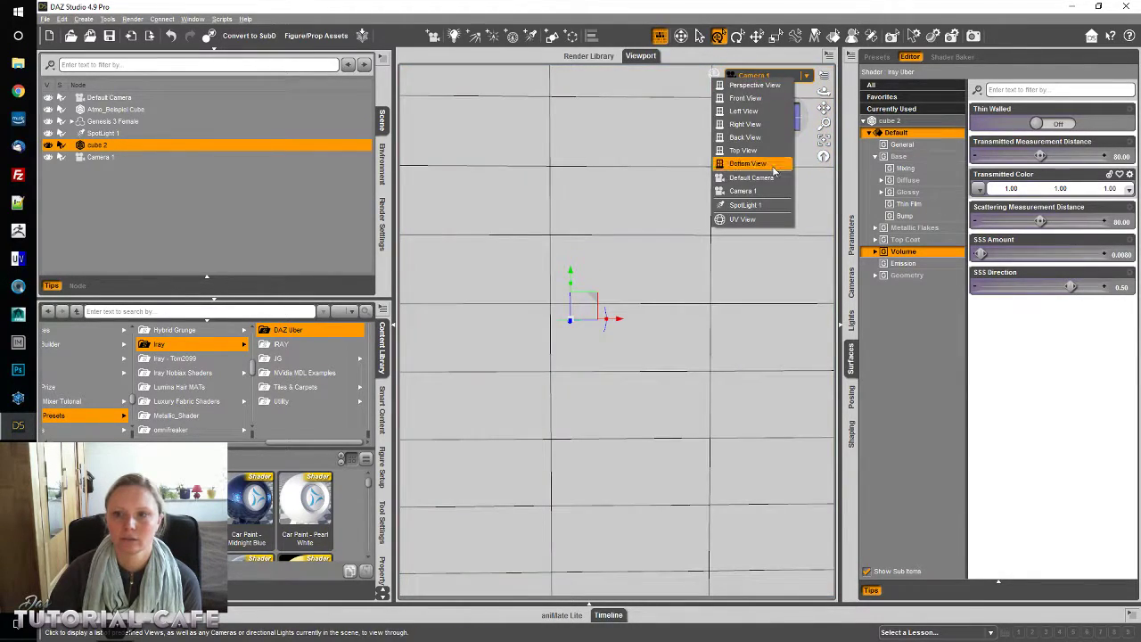
left_click(765, 179)
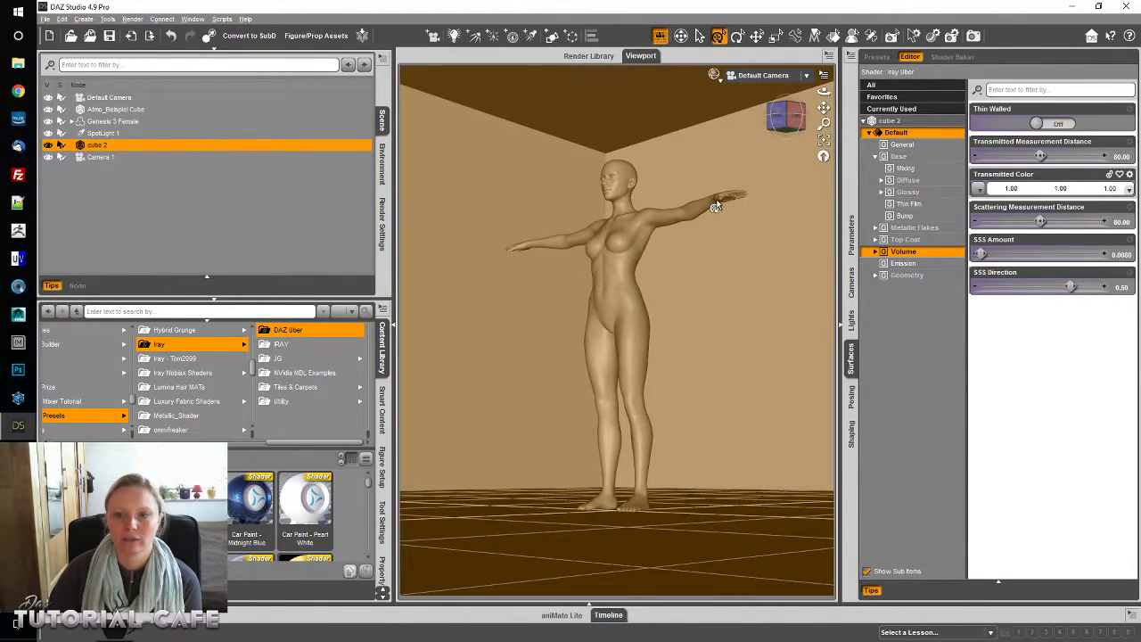